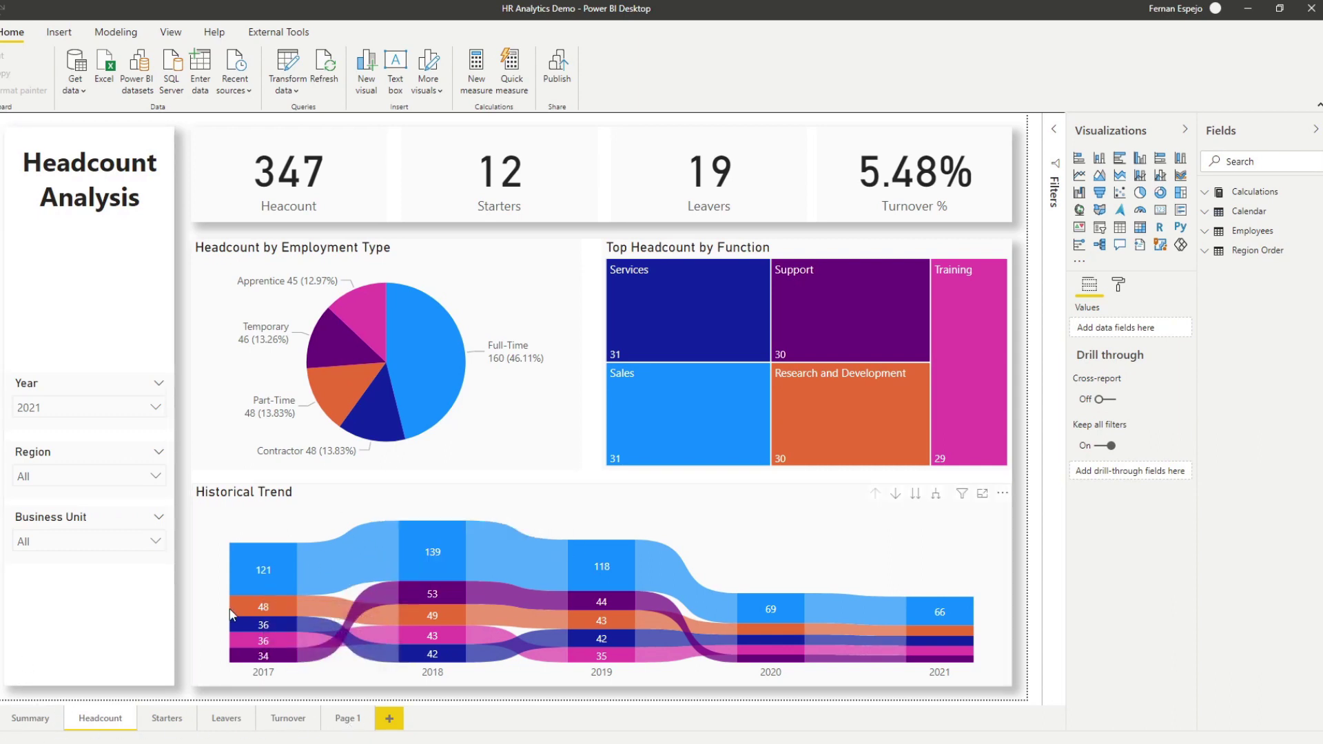
# Step through the Headcount, Starters, Leavers and Turnover pages, finishing on Executive Summary.
pyautogui.click(25, 729)
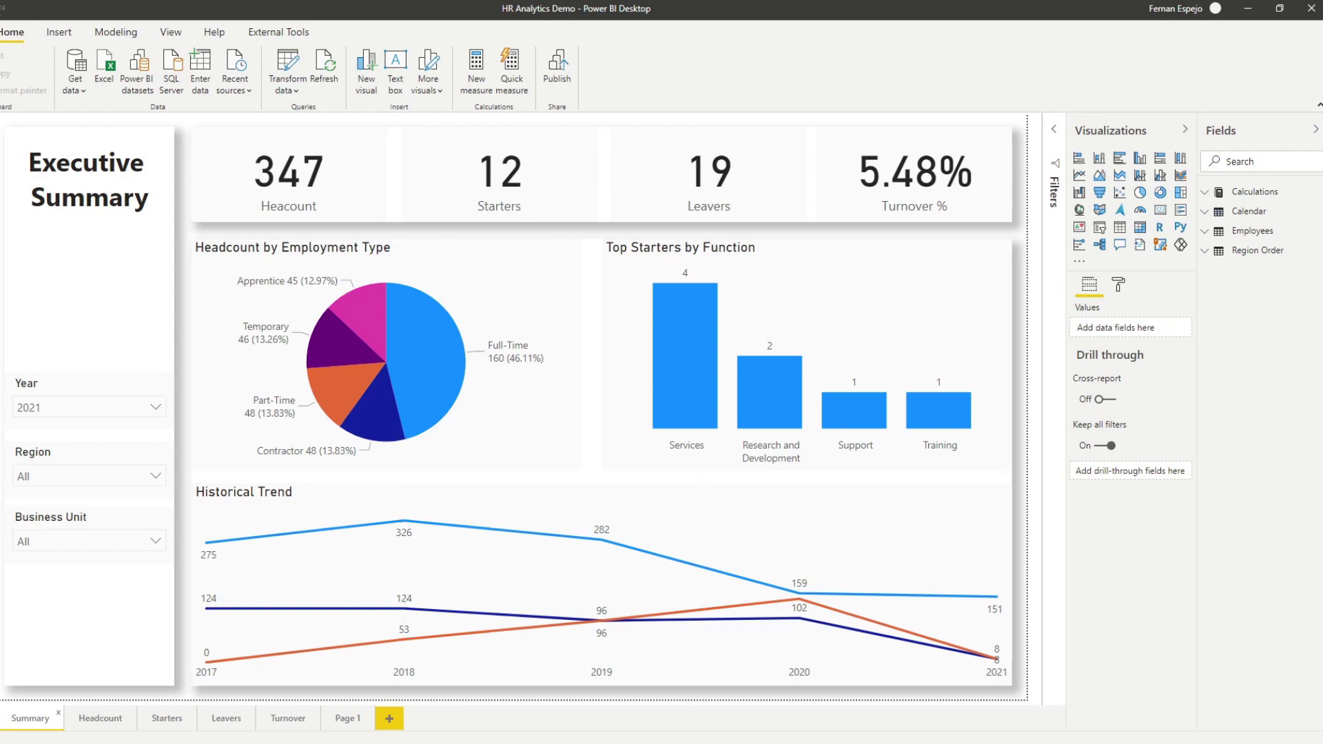
pyautogui.click(100, 718)
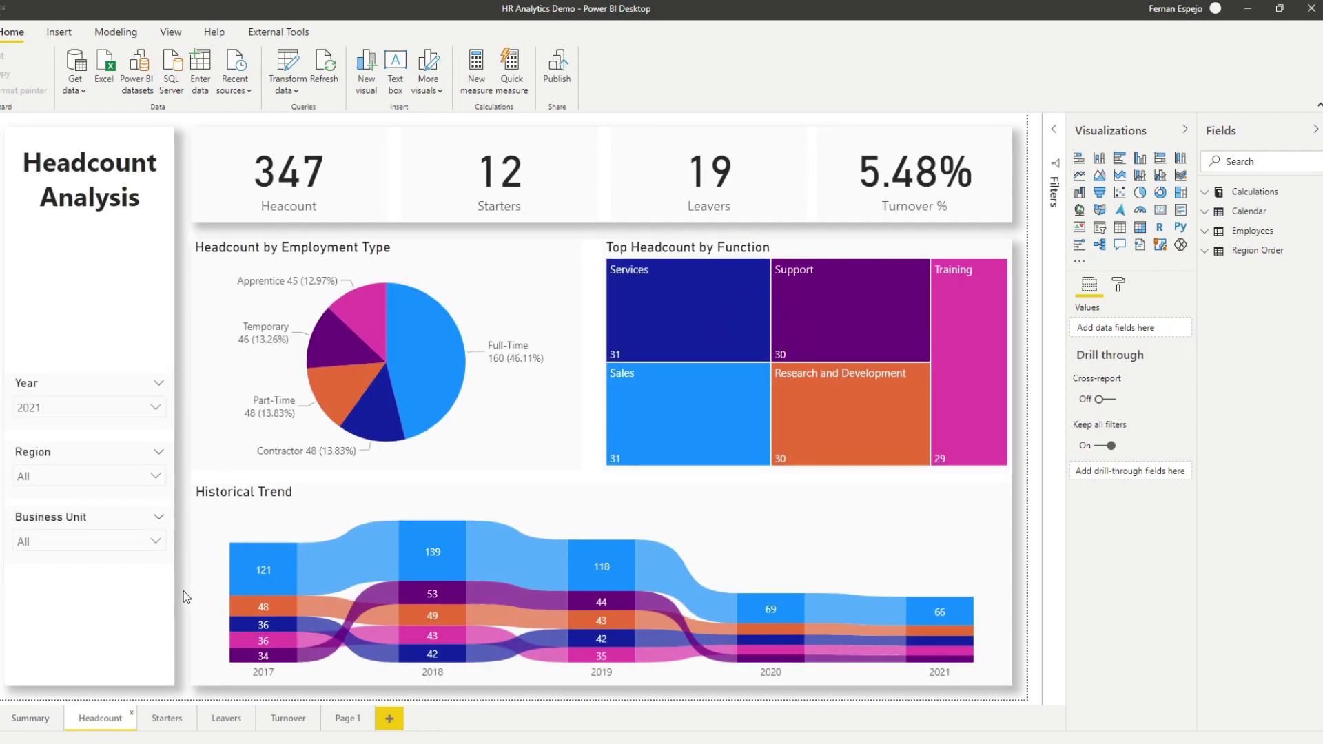
pyautogui.click(169, 724)
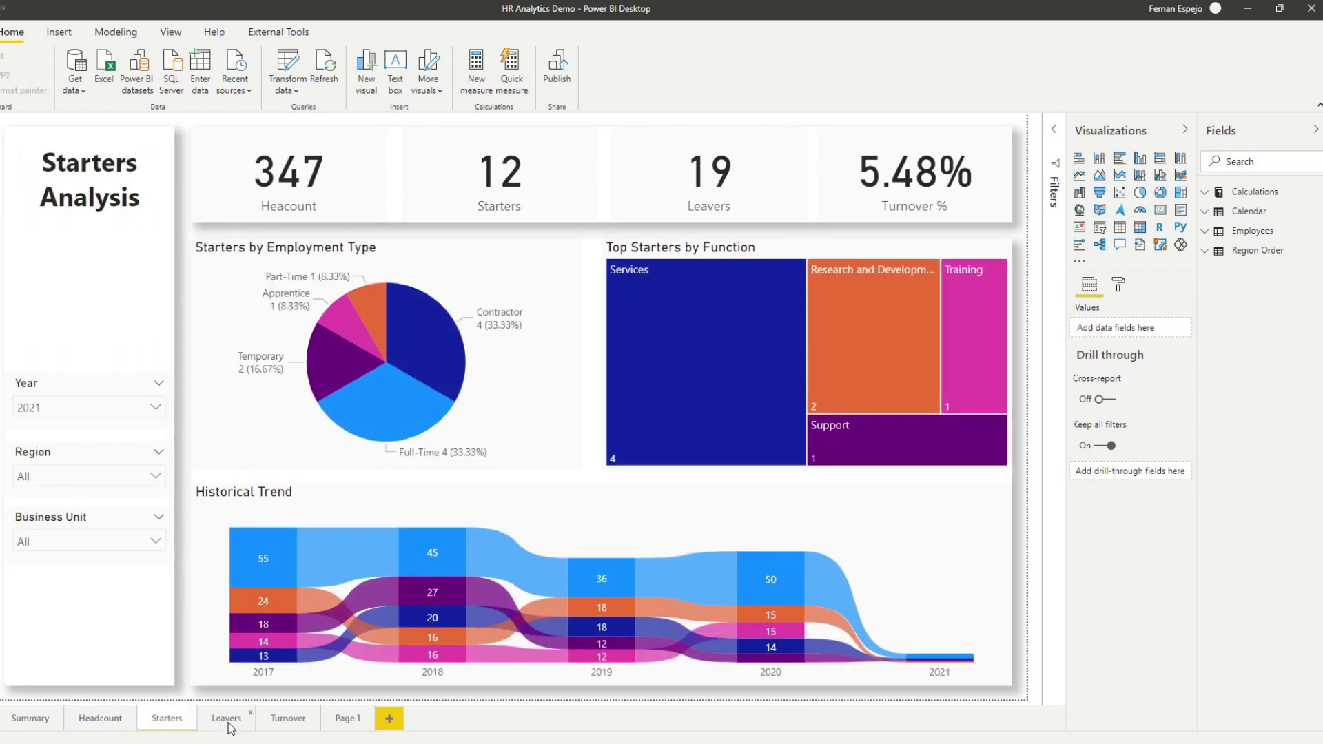
pyautogui.click(231, 727)
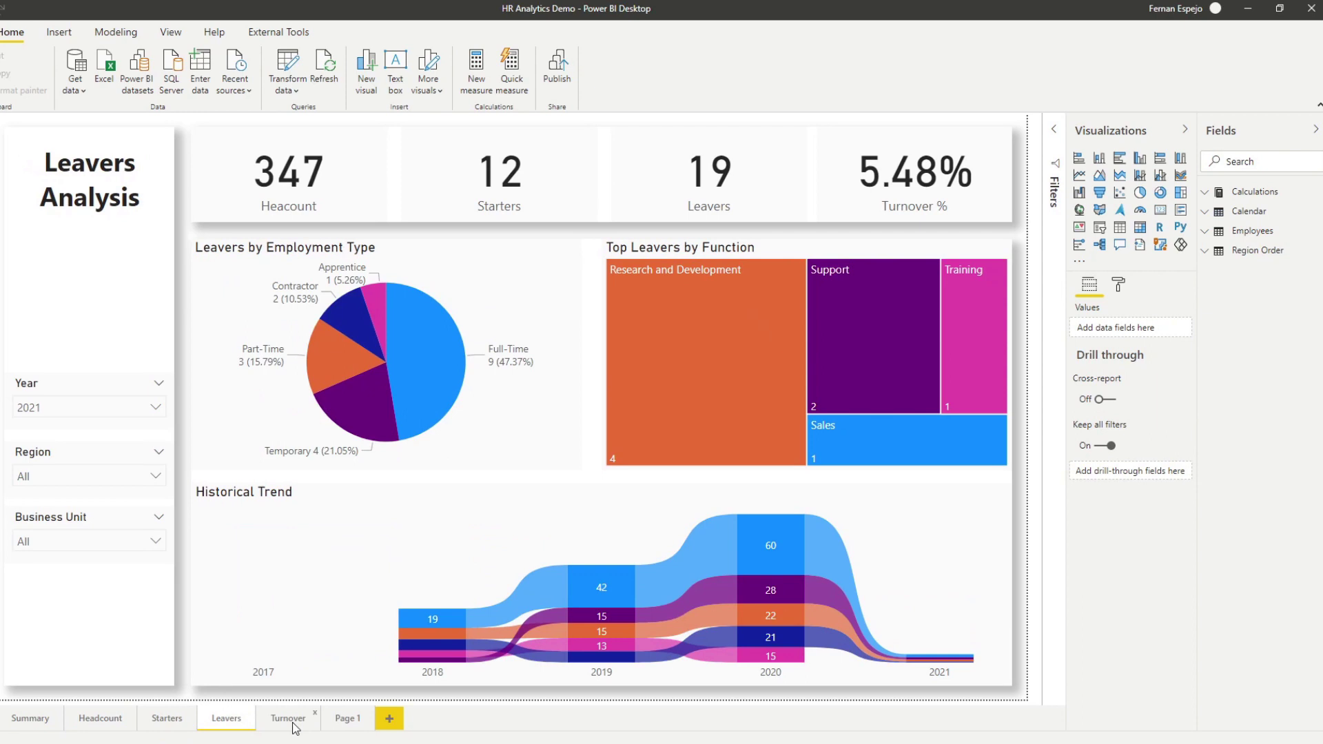
pyautogui.click(290, 723)
pyautogui.click(138, 741)
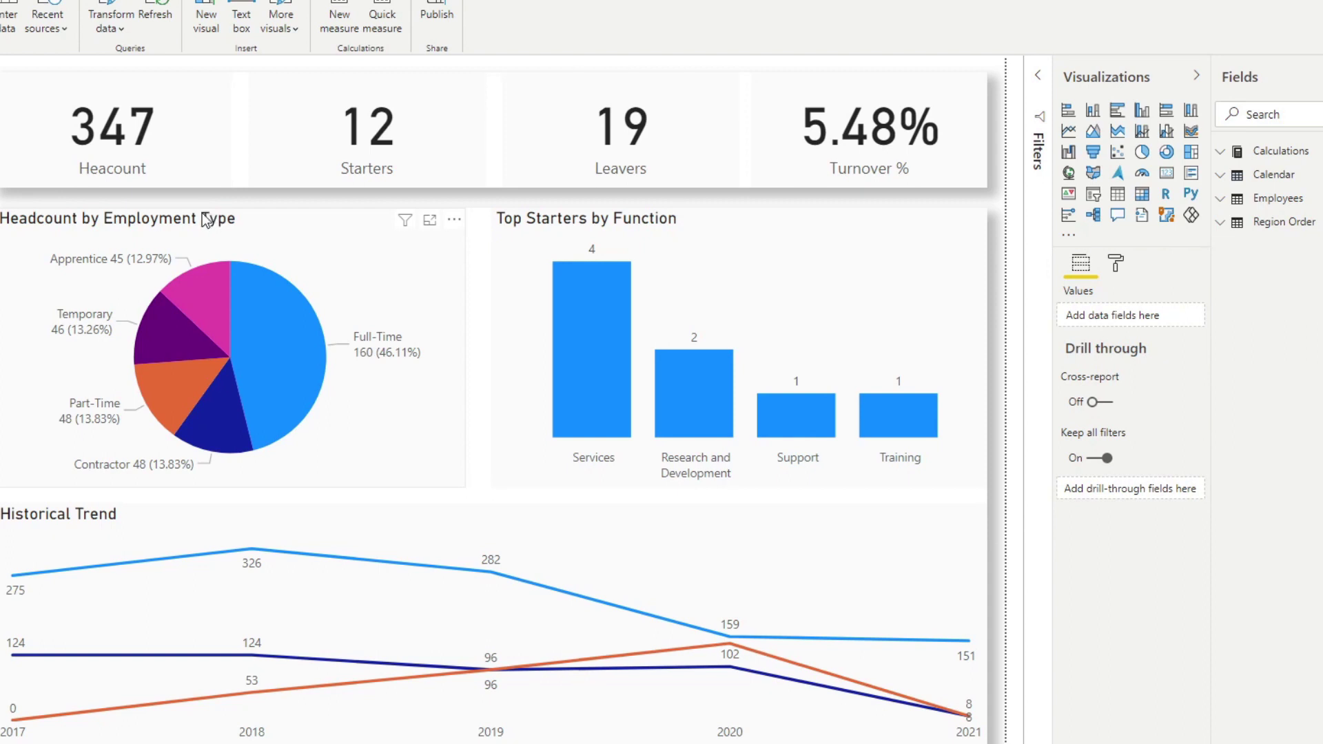
# Select the Headcount by Employment Type pie chart and expand the Employees table fields.
pyautogui.click(109, 221)
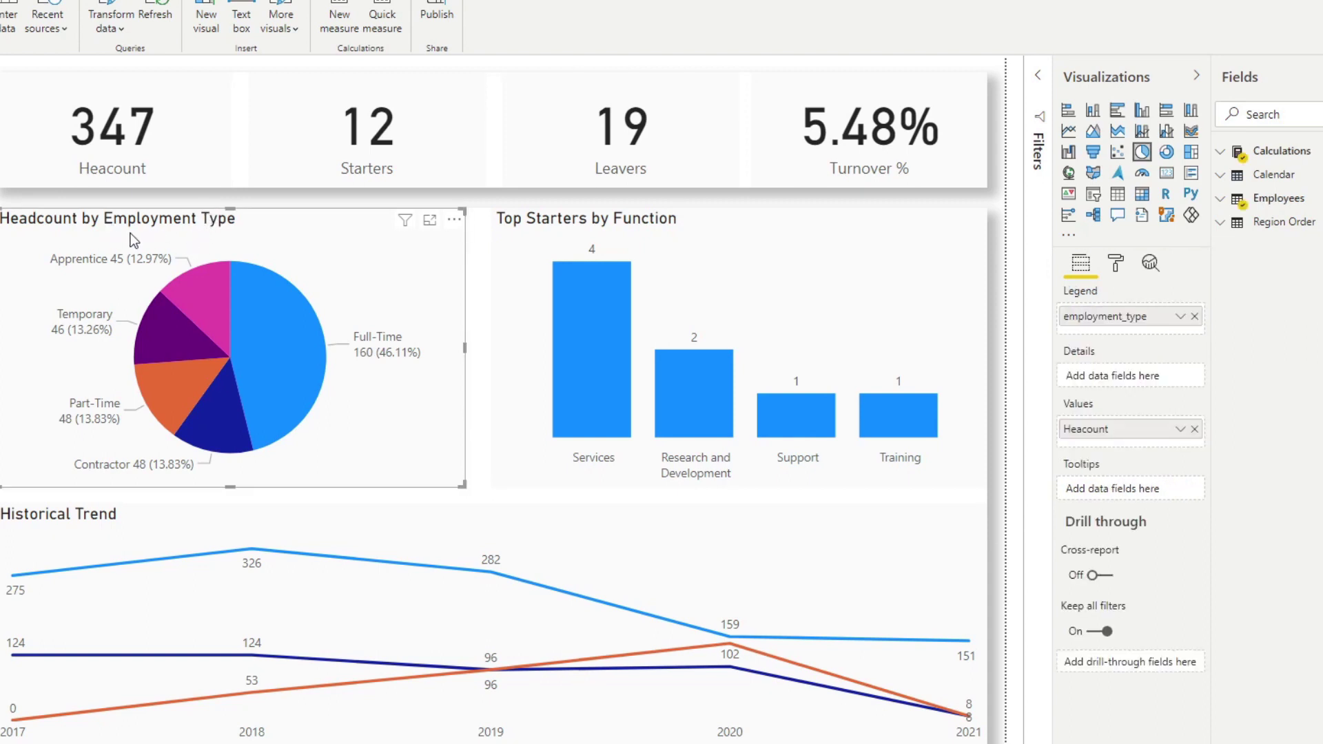
pyautogui.click(563, 233)
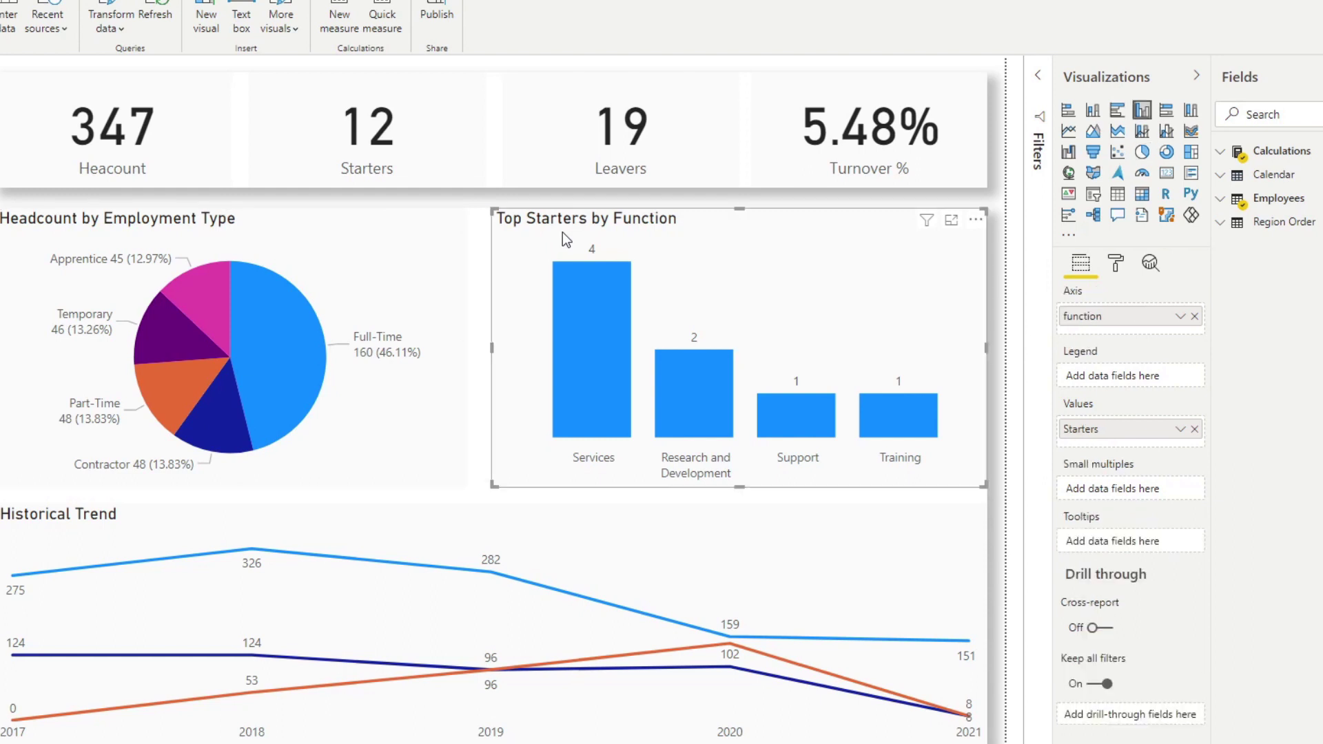
pyautogui.click(215, 223)
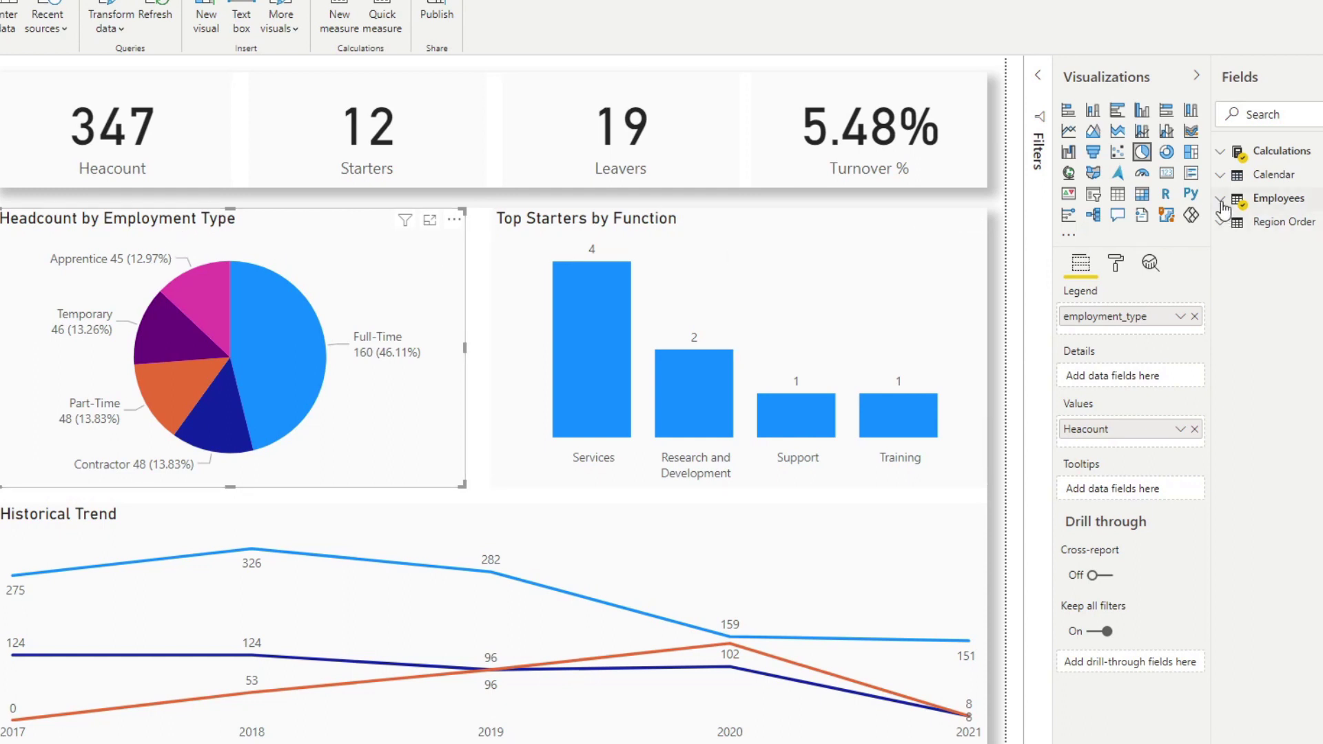
pyautogui.click(1220, 202)
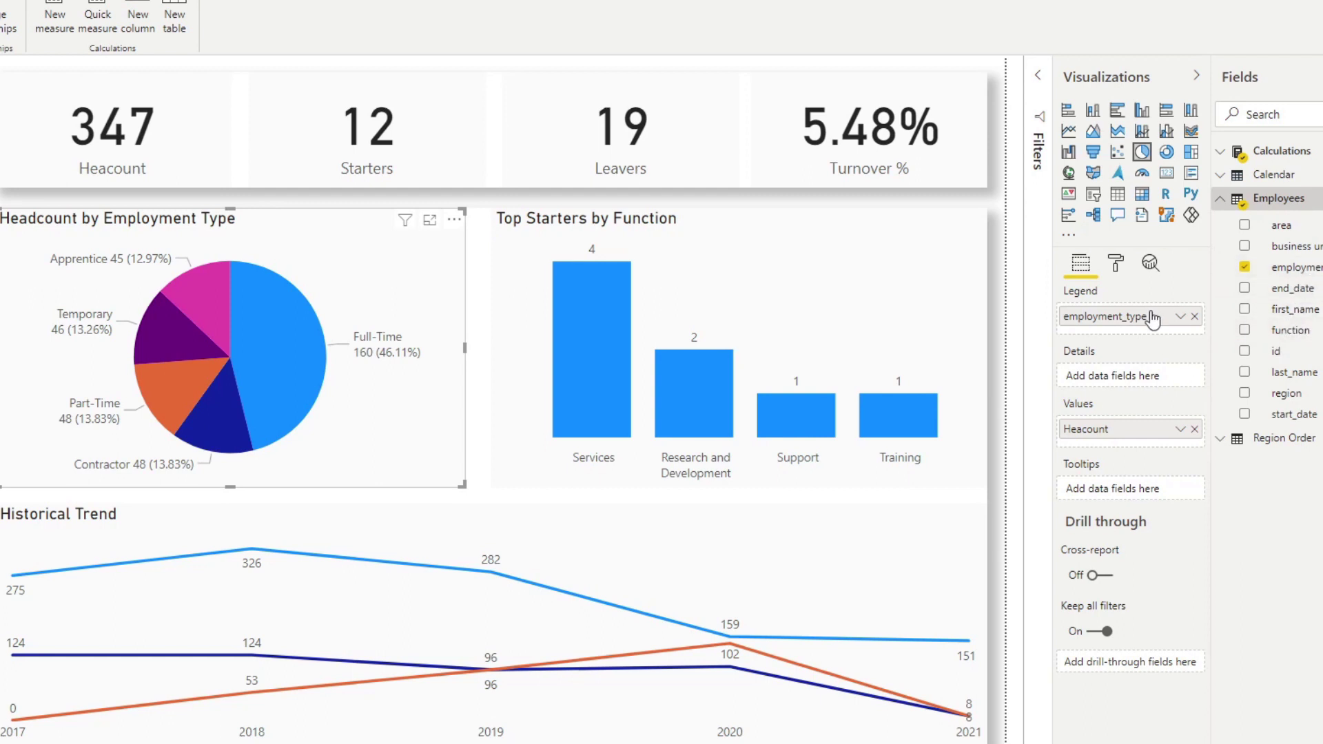
# Swap the pie's legend from employment_type to function, then business unit, then re-add employment type.
pyautogui.moveTo(1285, 331); pyautogui.dragTo(1187, 324)
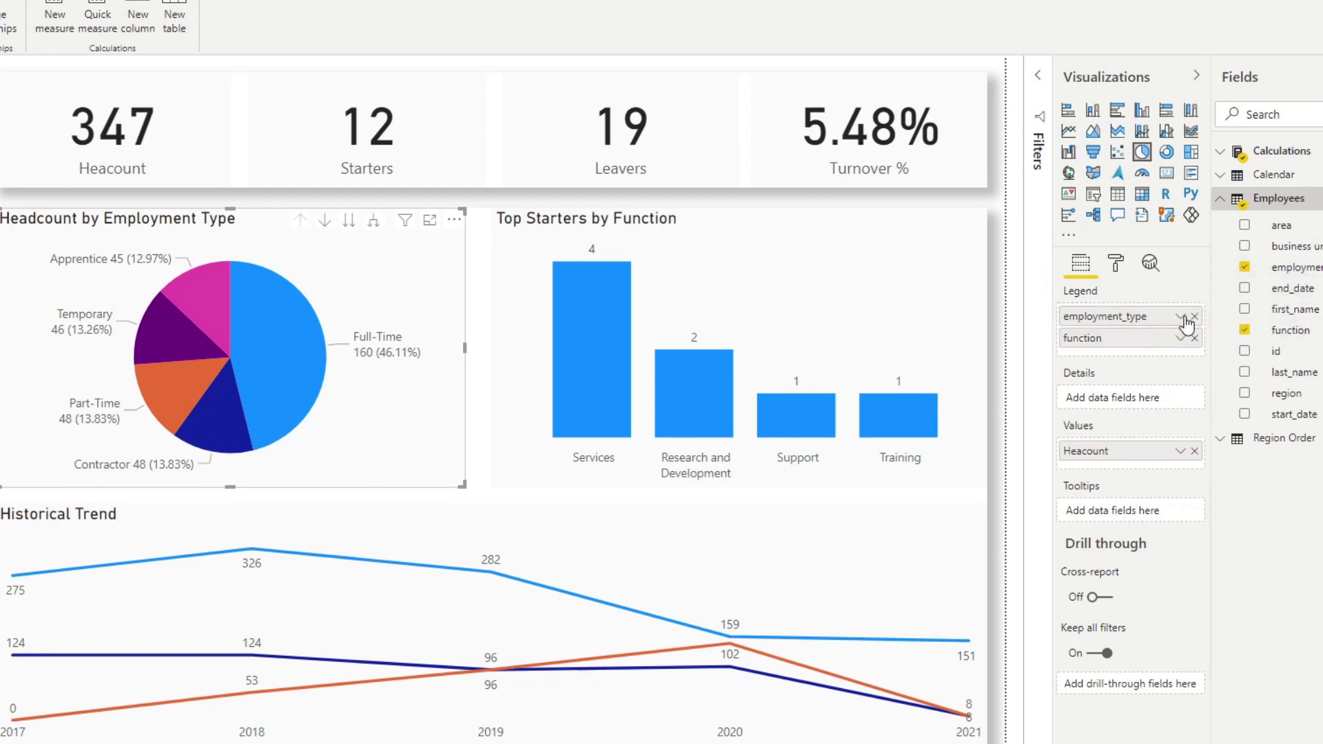
pyautogui.click(1194, 317)
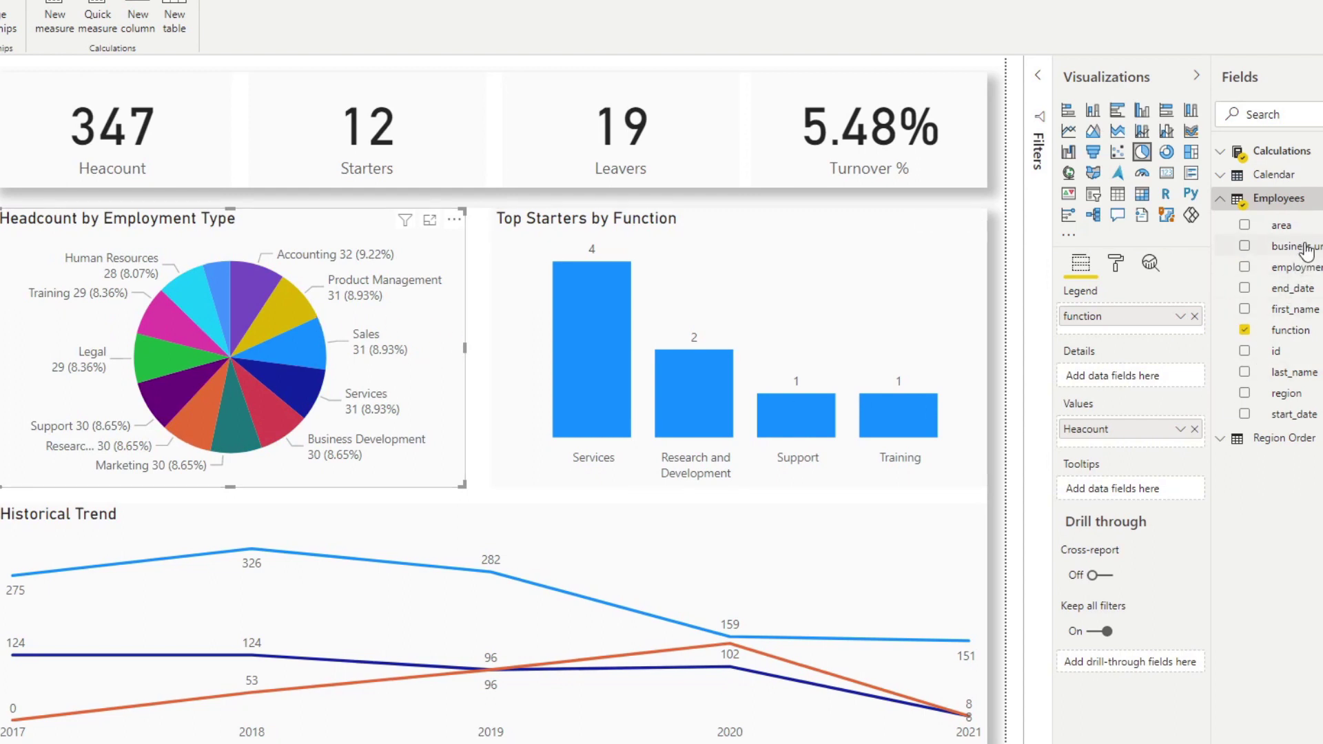
pyautogui.moveTo(1306, 252); pyautogui.dragTo(1130, 336)
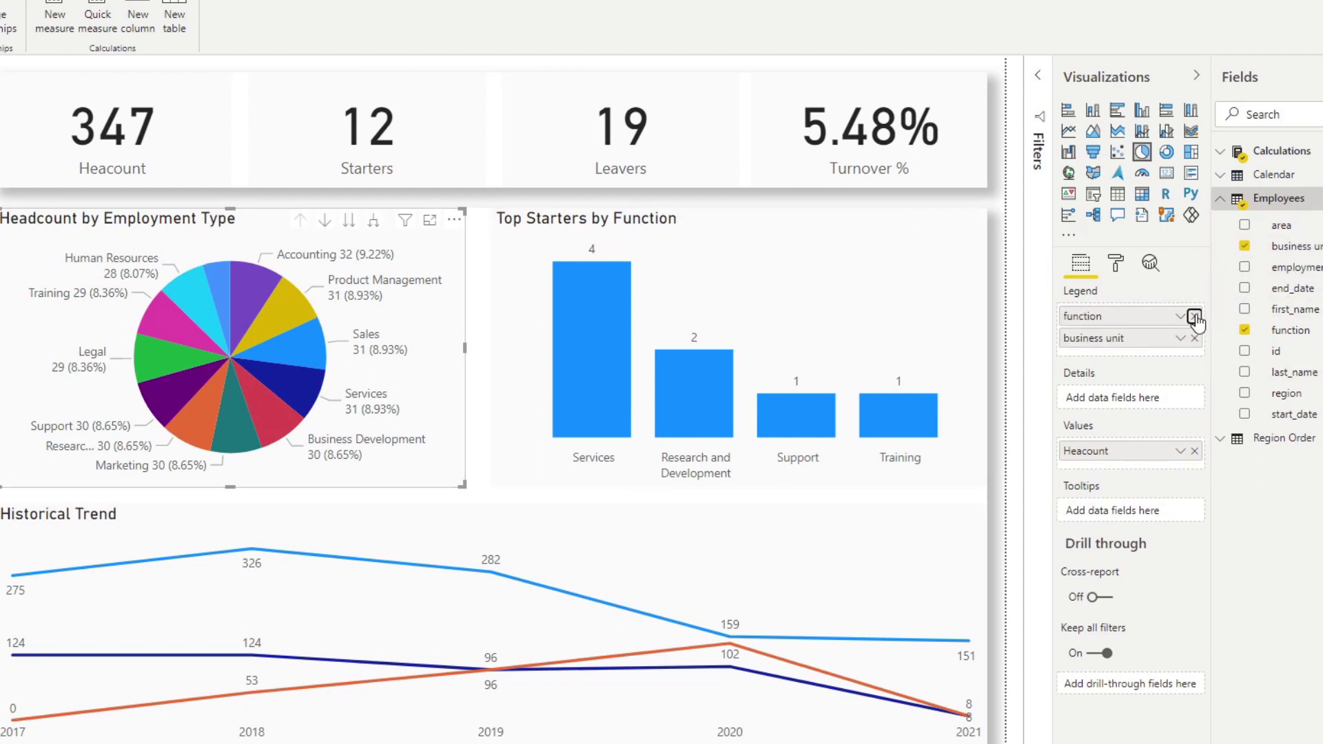
pyautogui.click(1194, 317)
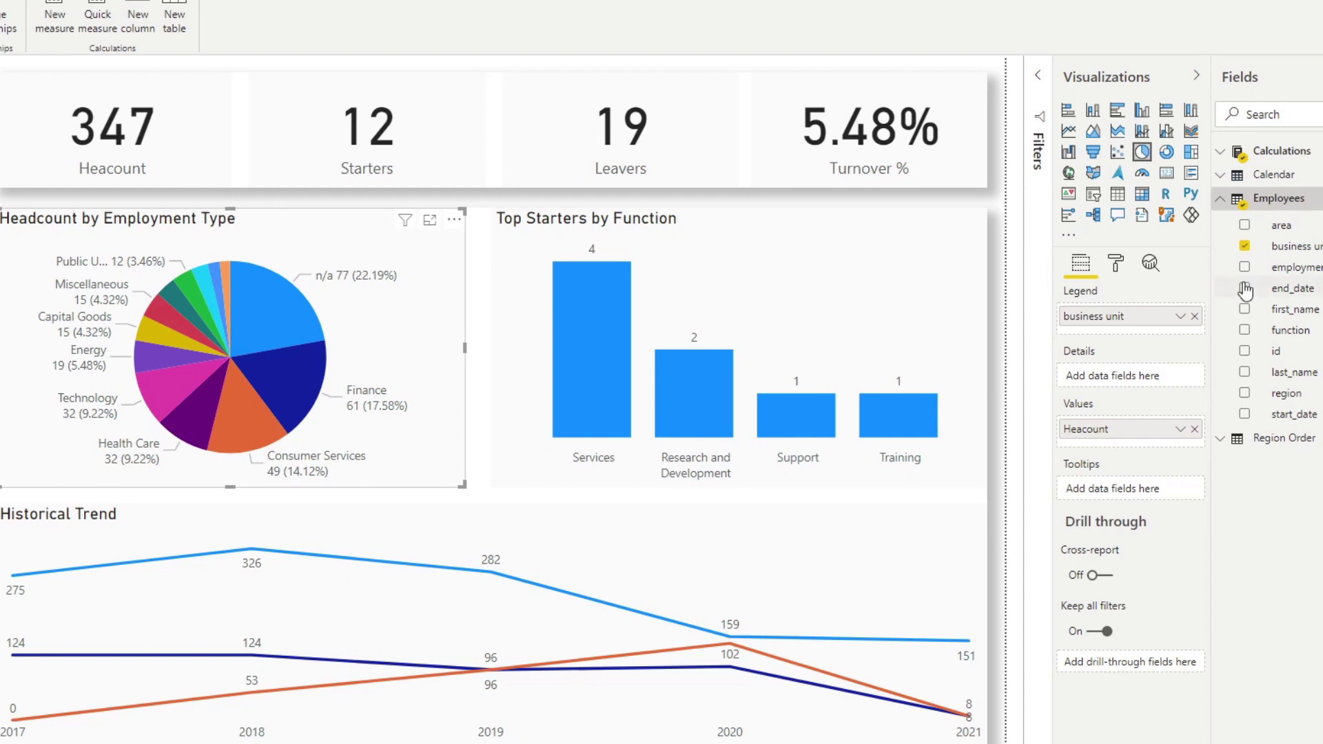
pyautogui.moveTo(1299, 272); pyautogui.dragTo(1168, 330)
# Remove business unit from the pie legend and enable Personalize visuals in the current file's report settings.
pyautogui.click(1194, 316)
pyautogui.click(408, 204)
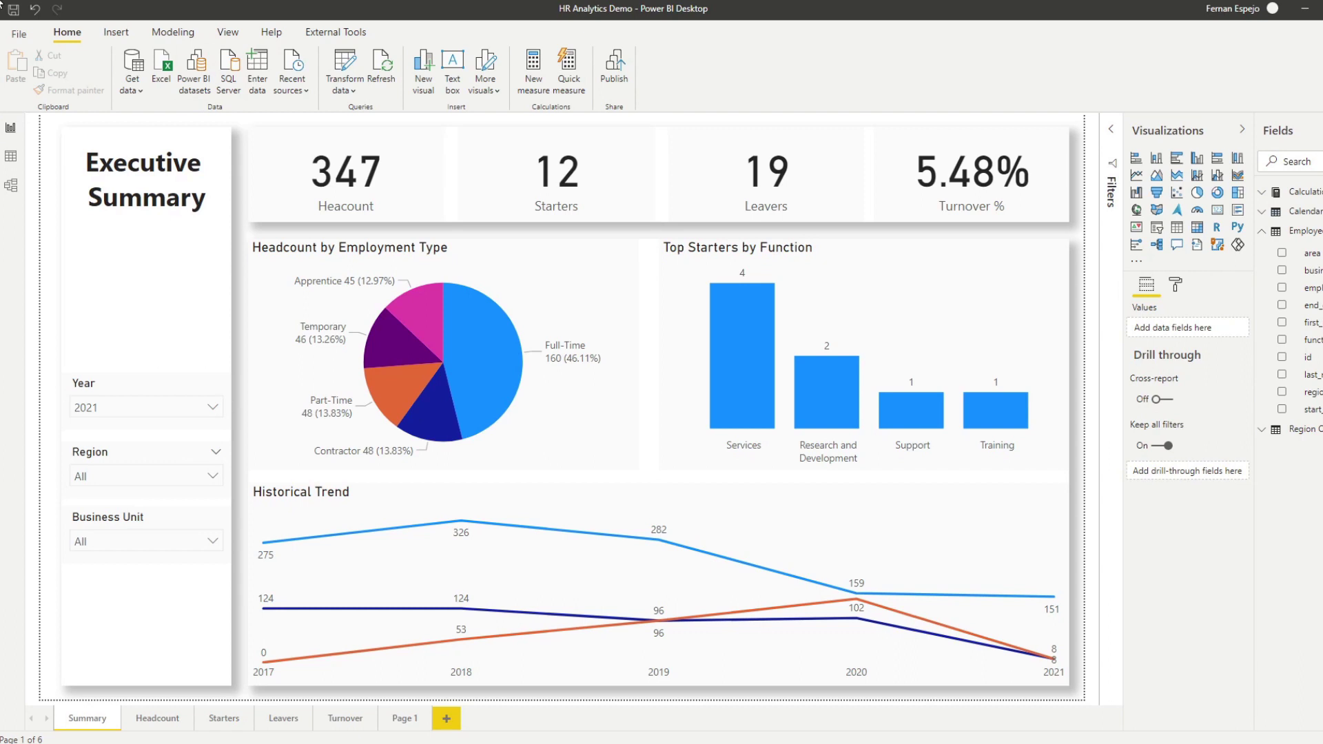
pyautogui.click(19, 34)
pyautogui.click(36, 263)
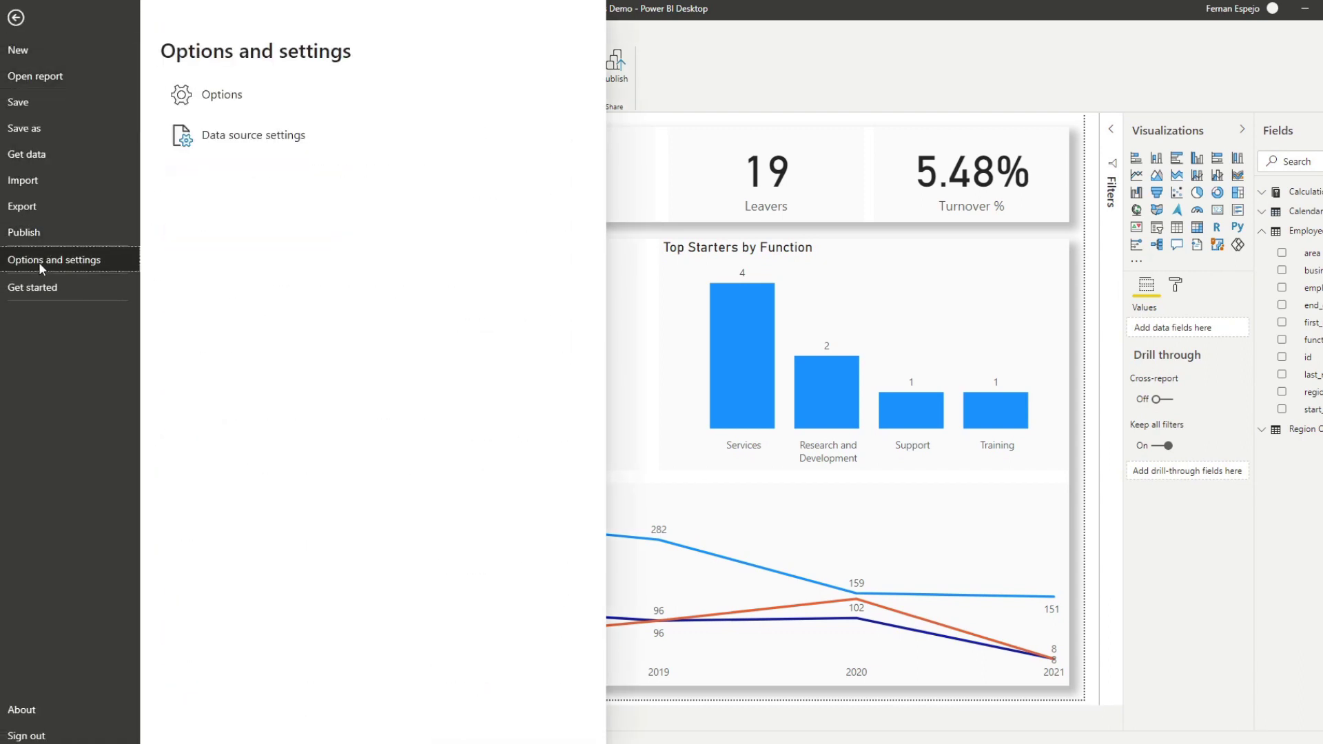
pyautogui.press('Escape')
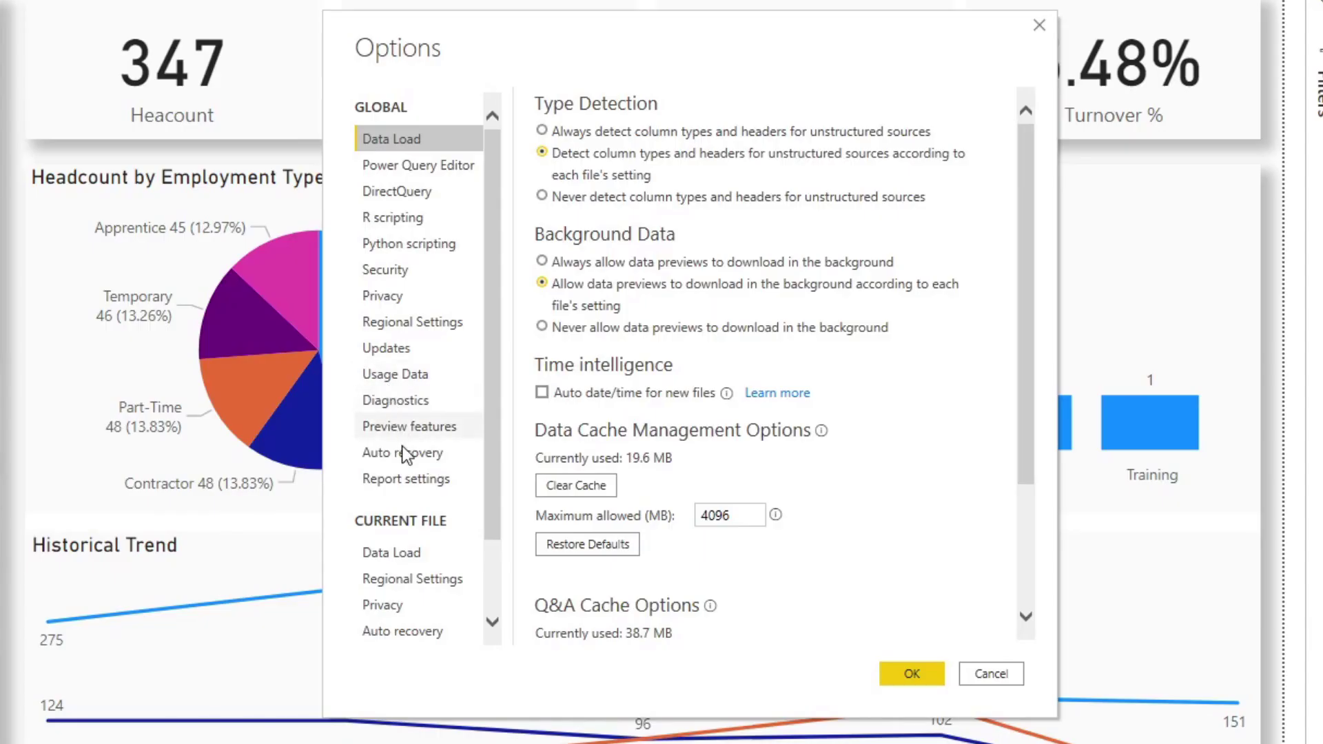
pyautogui.click(408, 478)
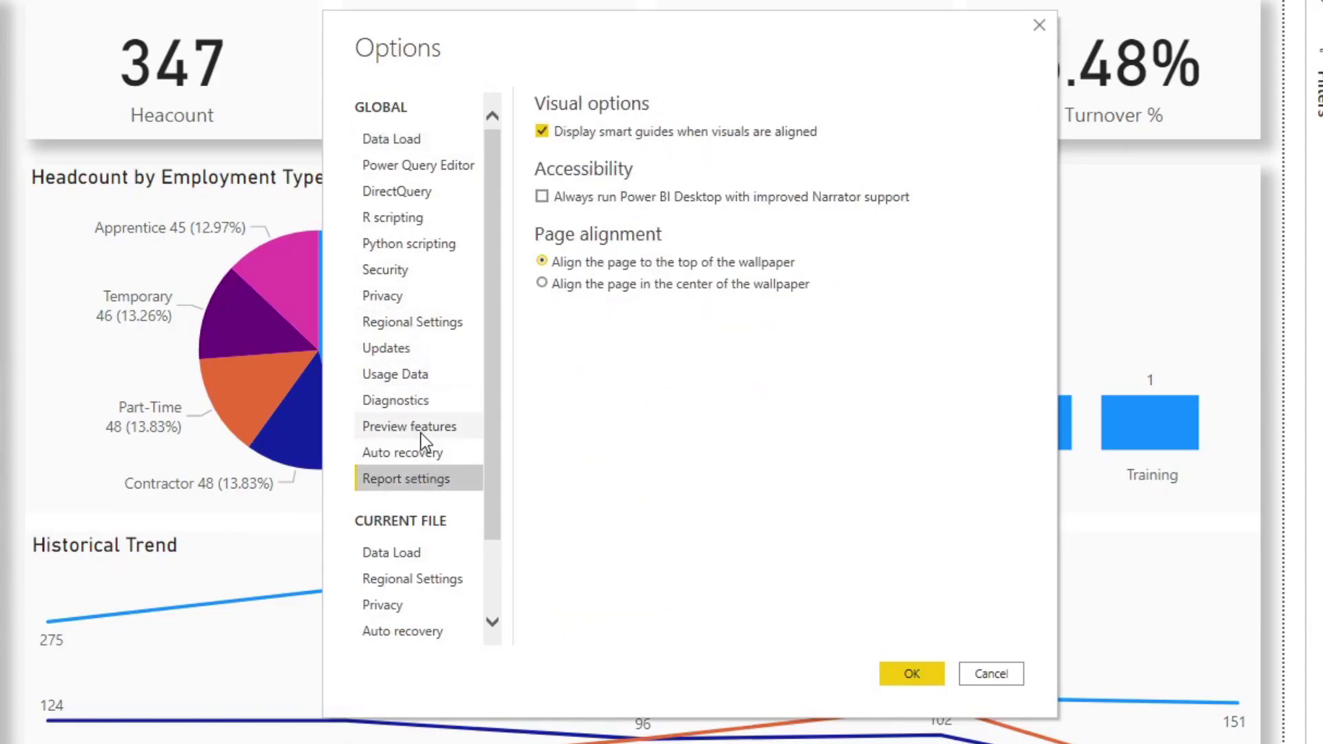
pyautogui.scroll(-2, 428, 490)
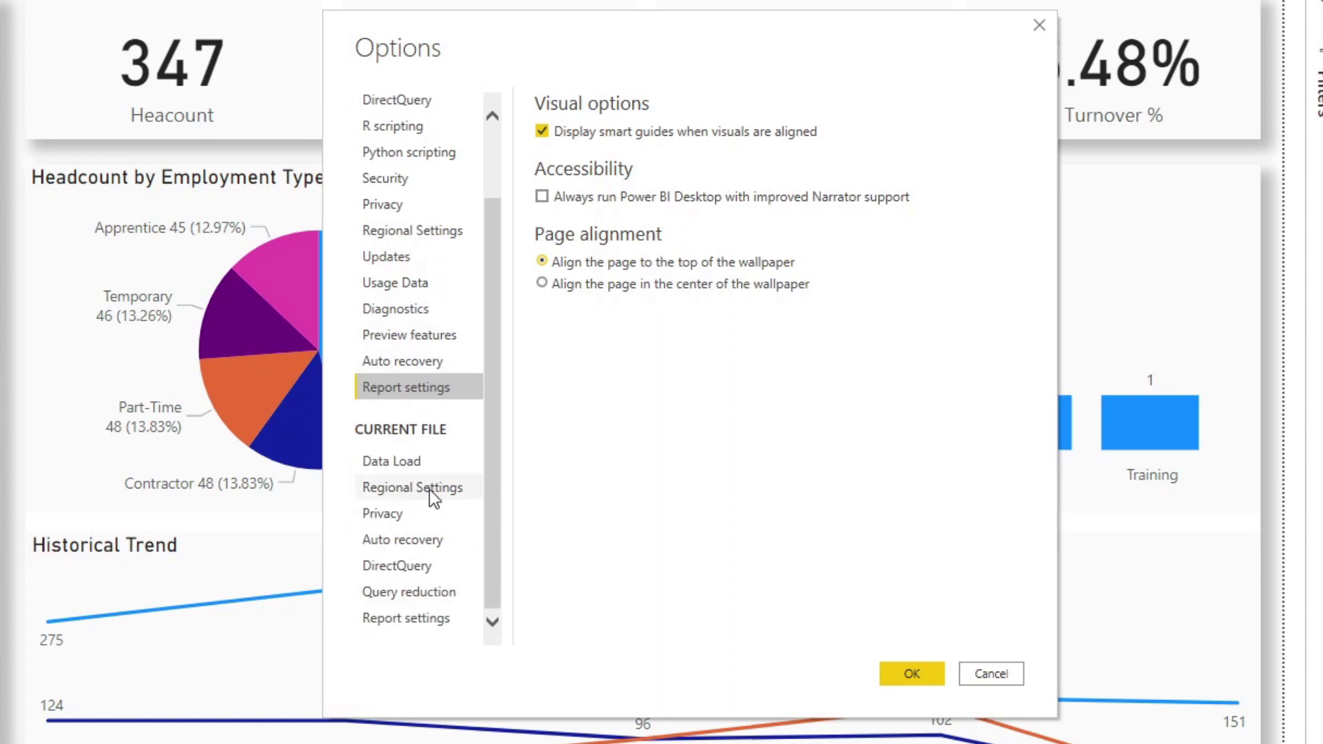
pyautogui.click(419, 616)
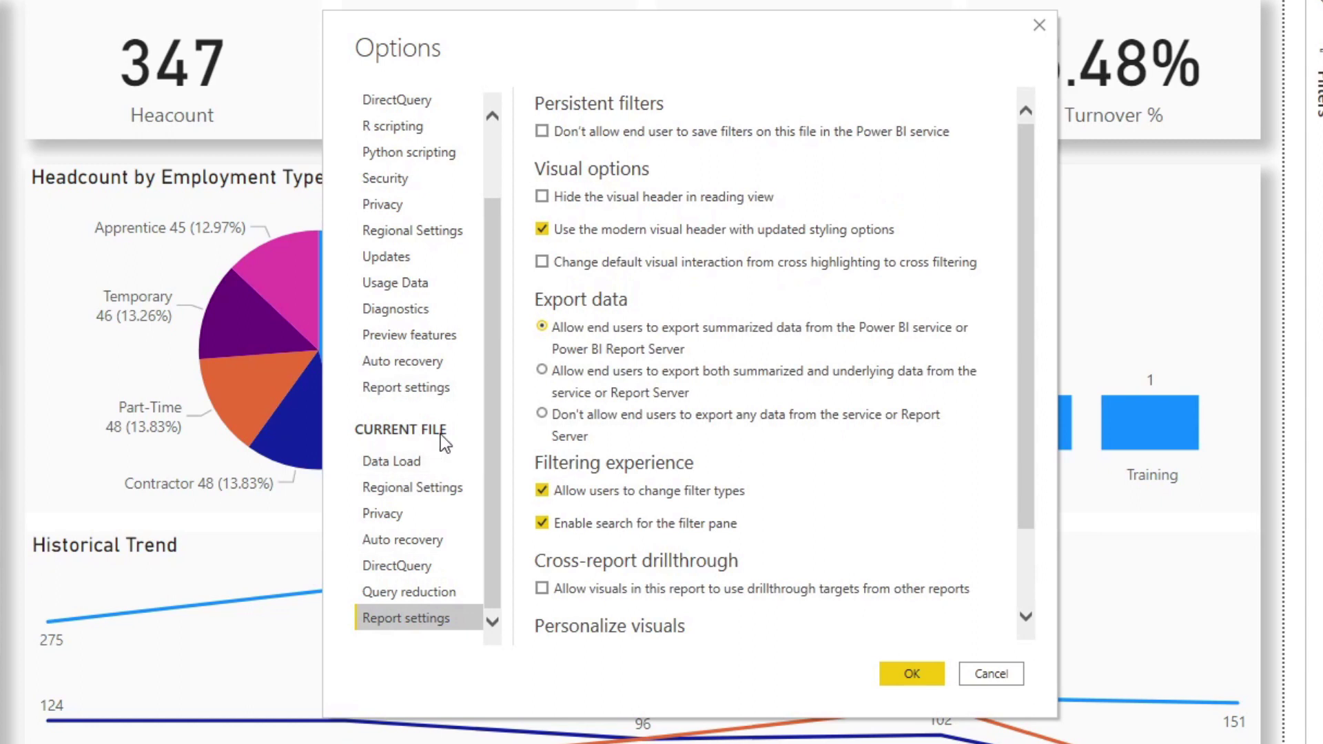
pyautogui.scroll(-2, 685, 478)
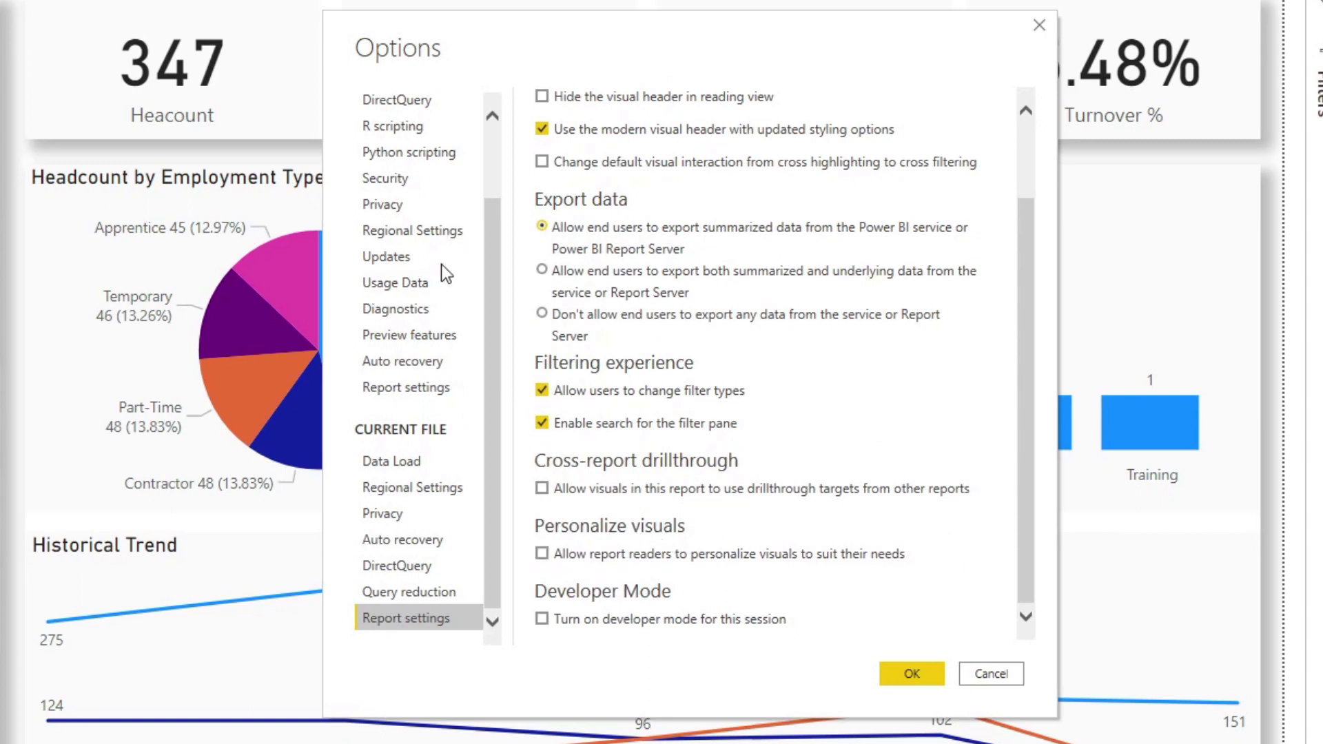
pyautogui.click(542, 553)
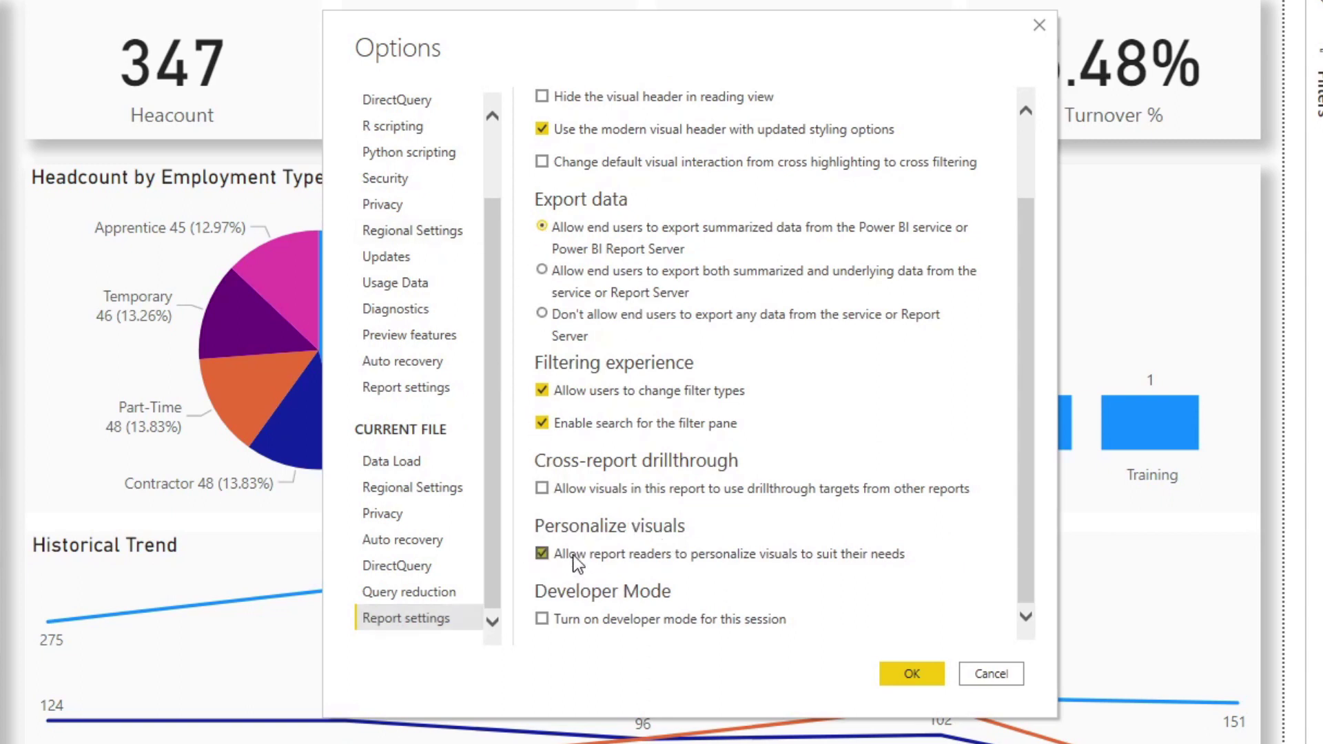
pyautogui.click(895, 675)
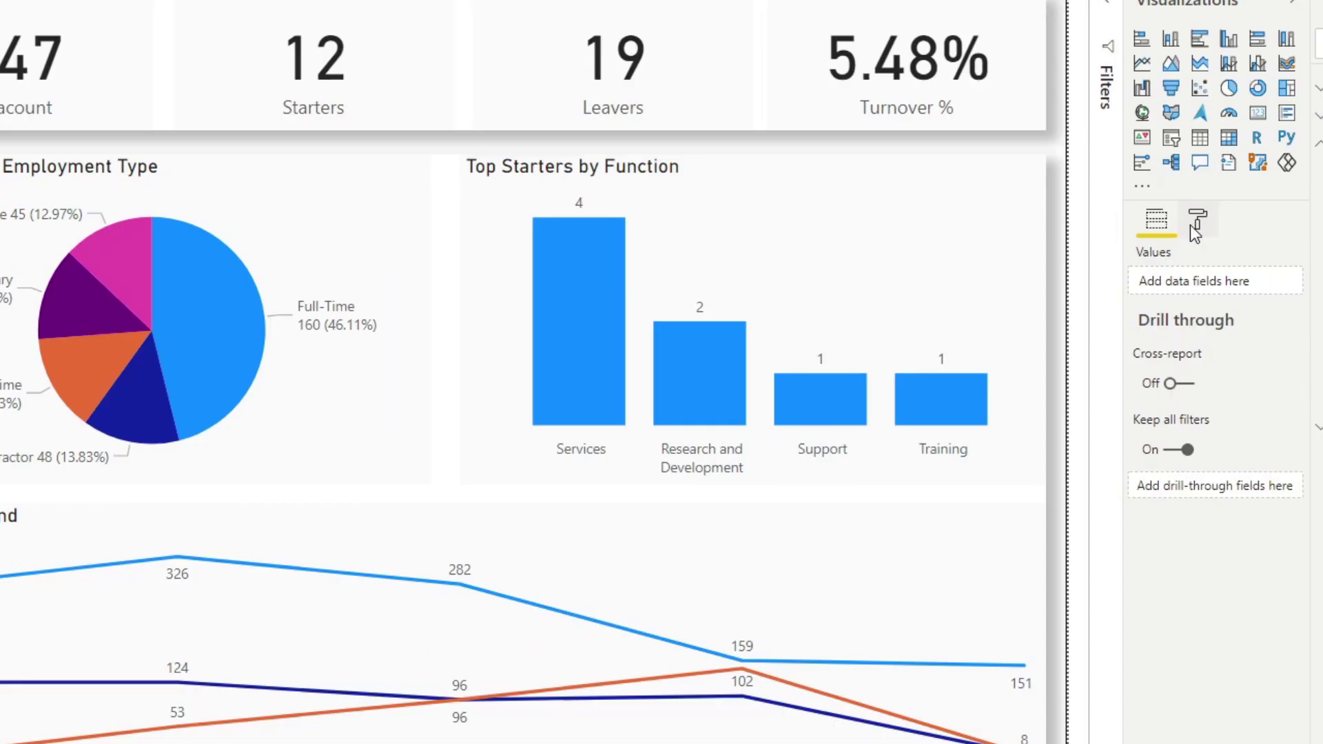
# Keep the page's Personalize visual On with Default fields as the report-reader perspective.
pyautogui.click(1175, 289)
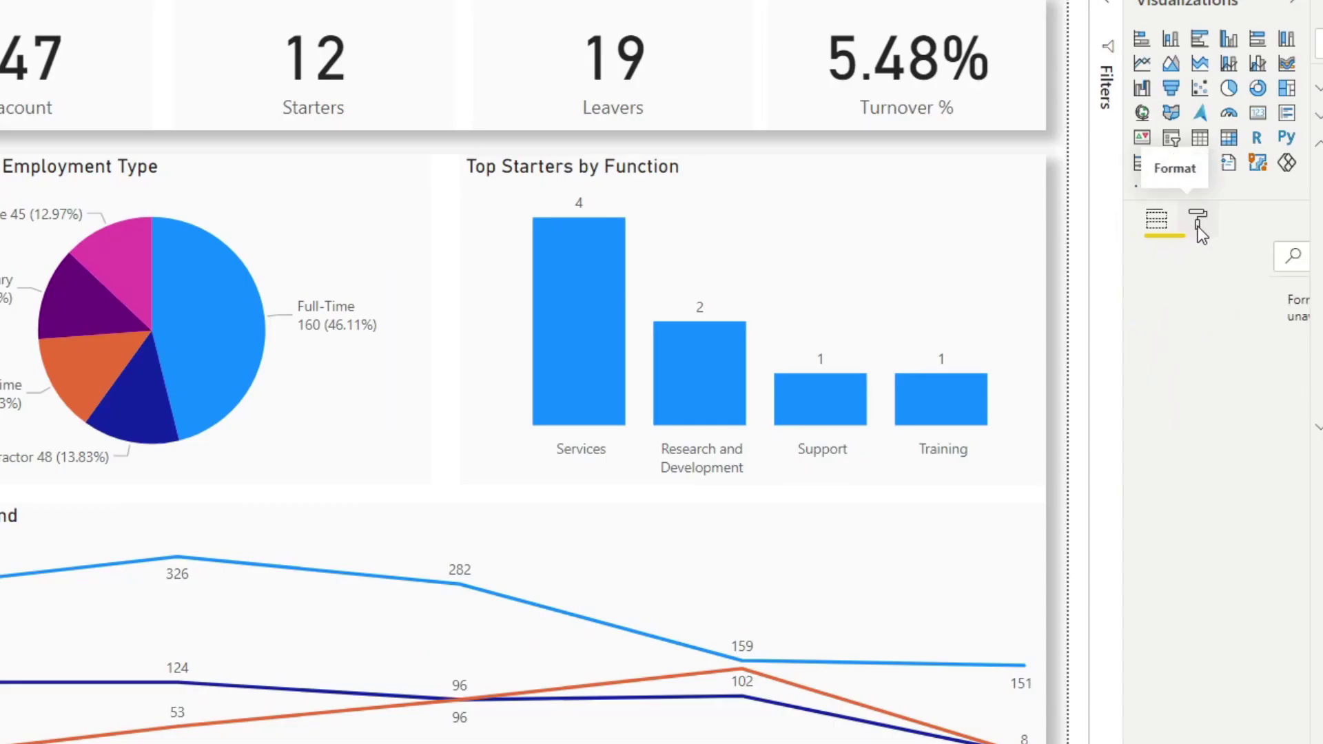
pyautogui.click(1177, 560)
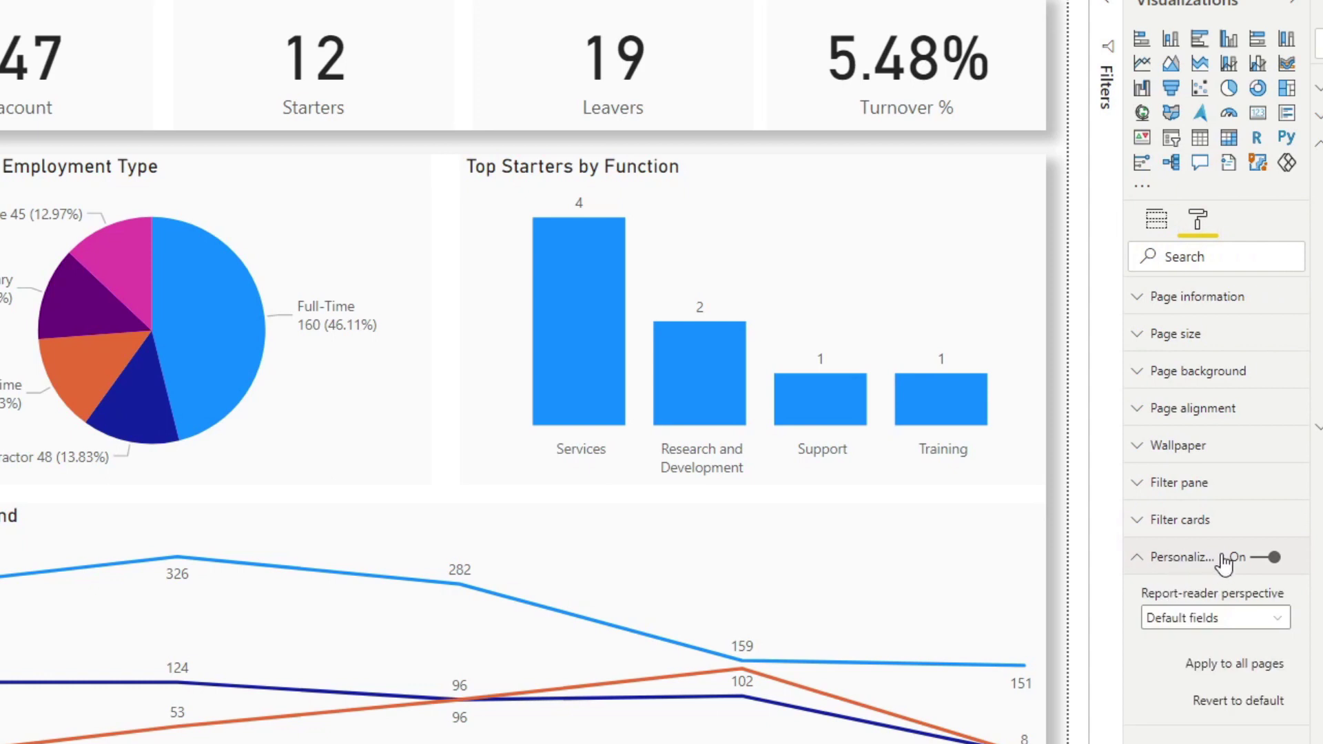
pyautogui.click(1268, 559)
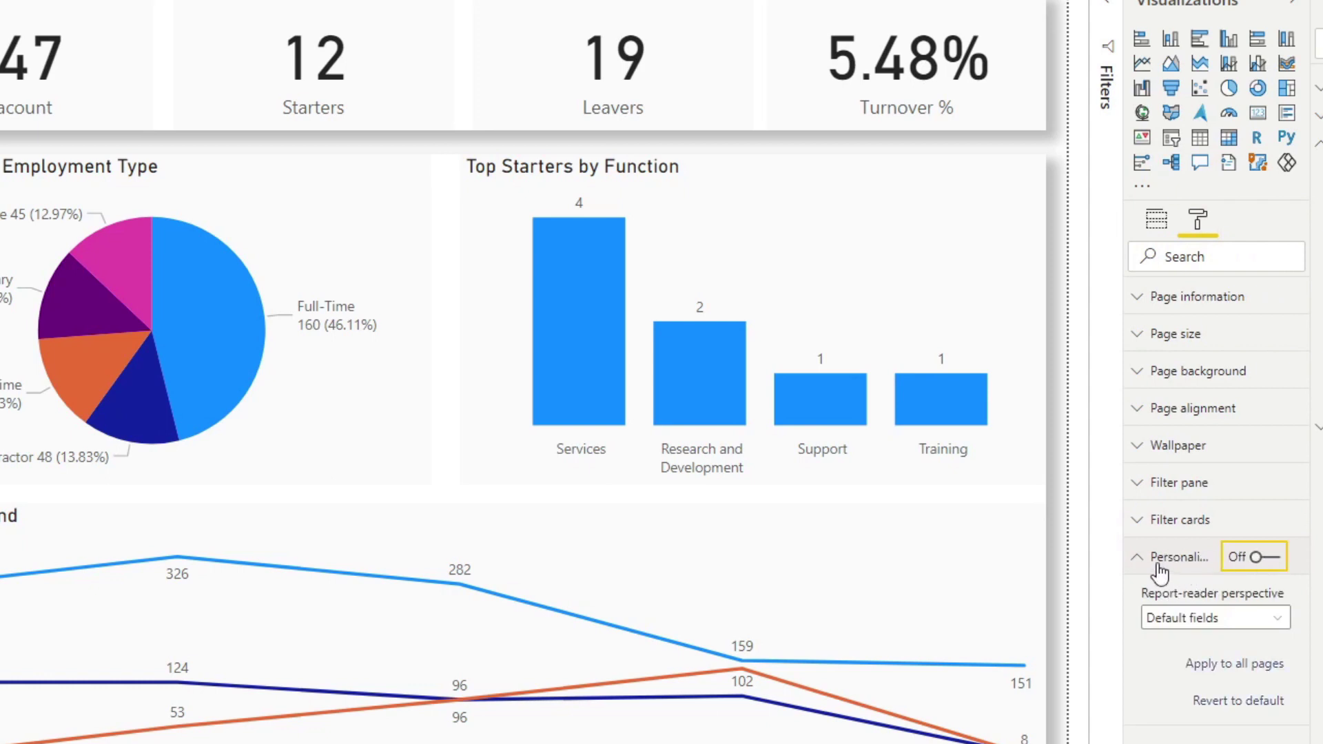
pyautogui.moveTo(1123, 562); pyautogui.dragTo(1034, 570)
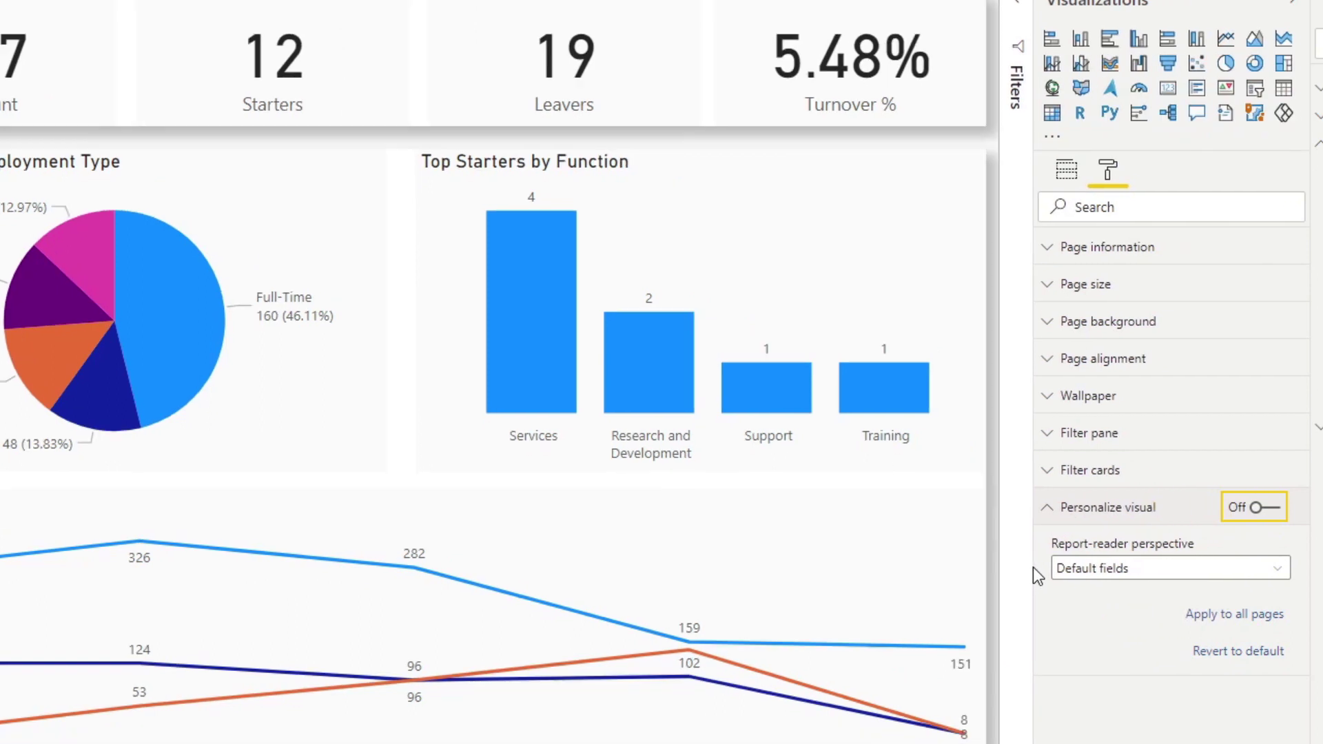
pyautogui.click(1261, 508)
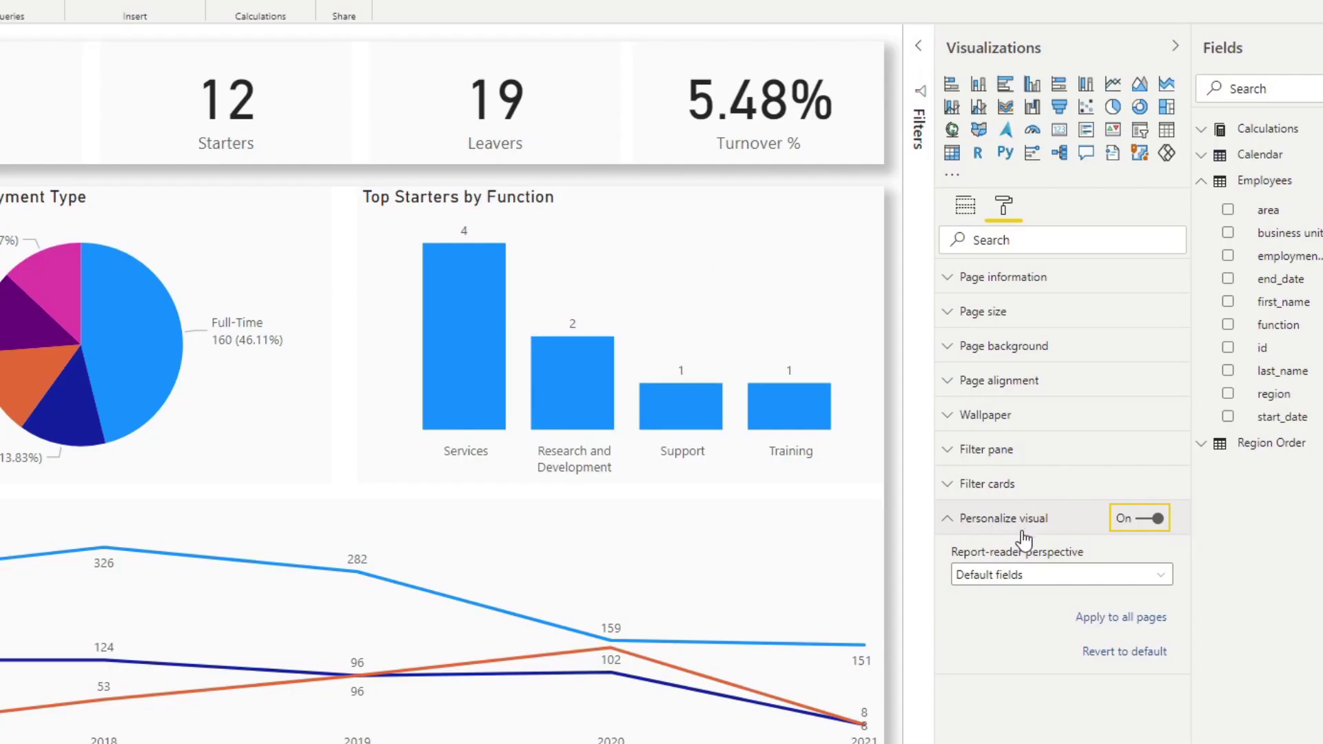
pyautogui.click(1031, 578)
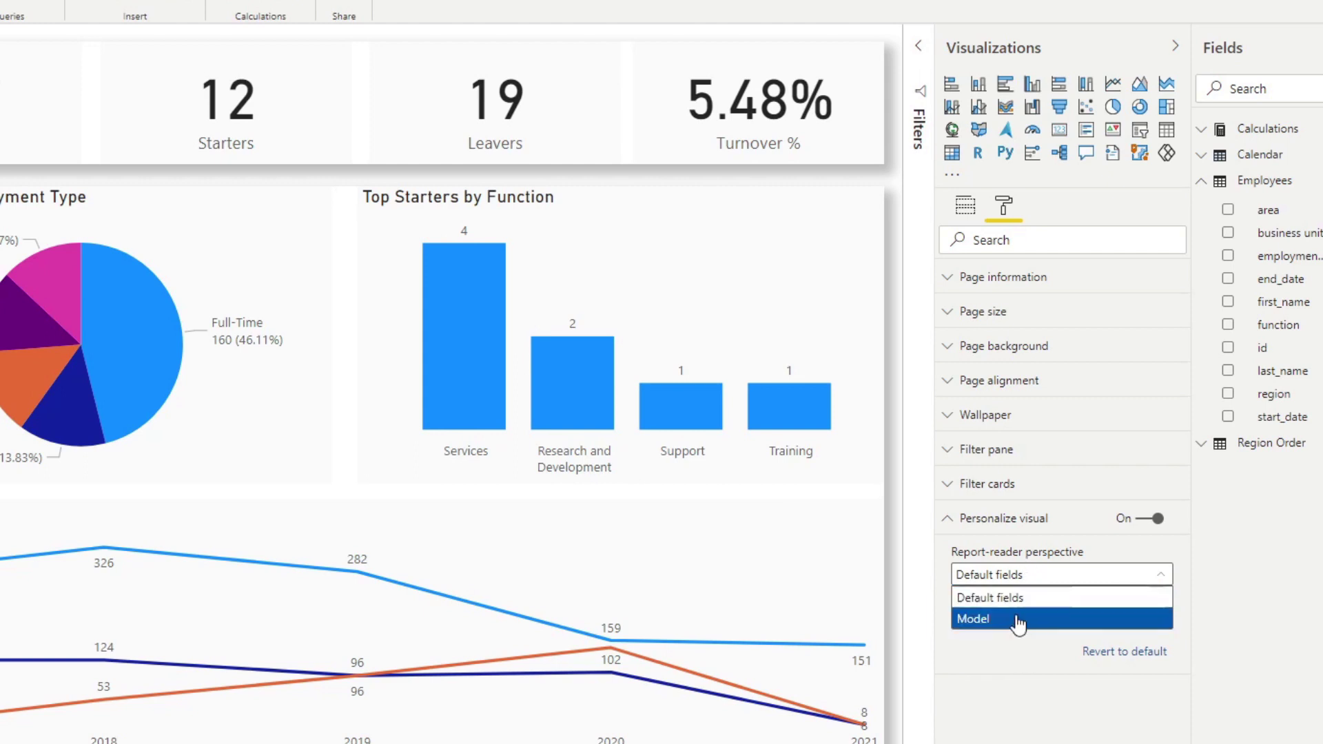
pyautogui.click(1024, 602)
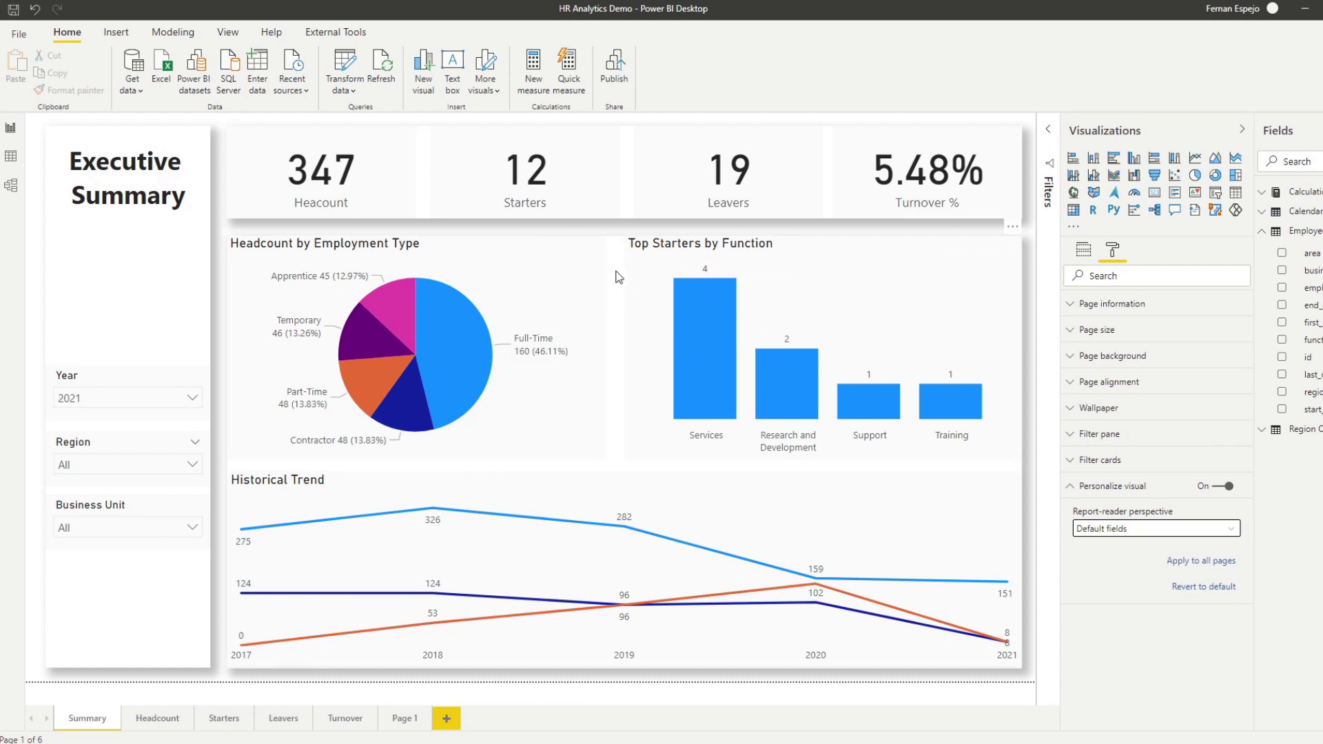
# Switch Personalize visual Off under Visual header for the Top Starters by Function chart.
pyautogui.click(740, 252)
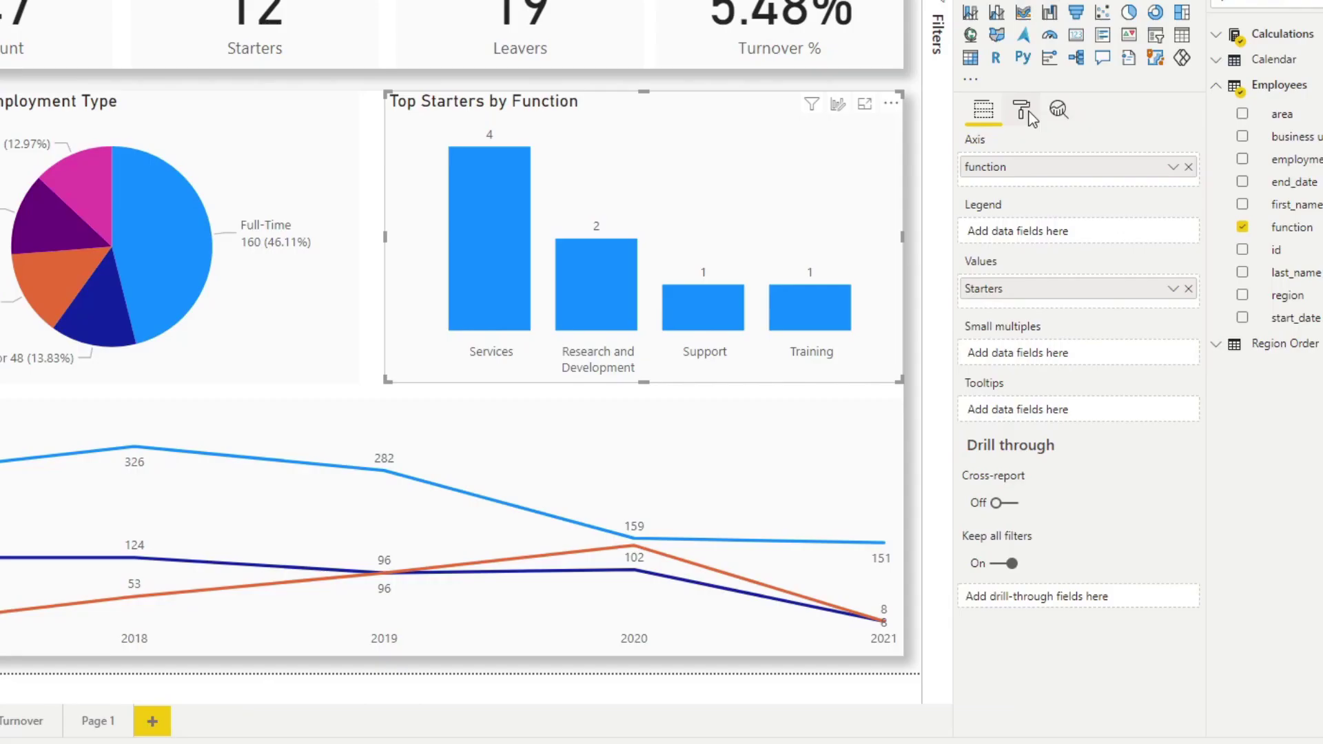
pyautogui.click(1113, 251)
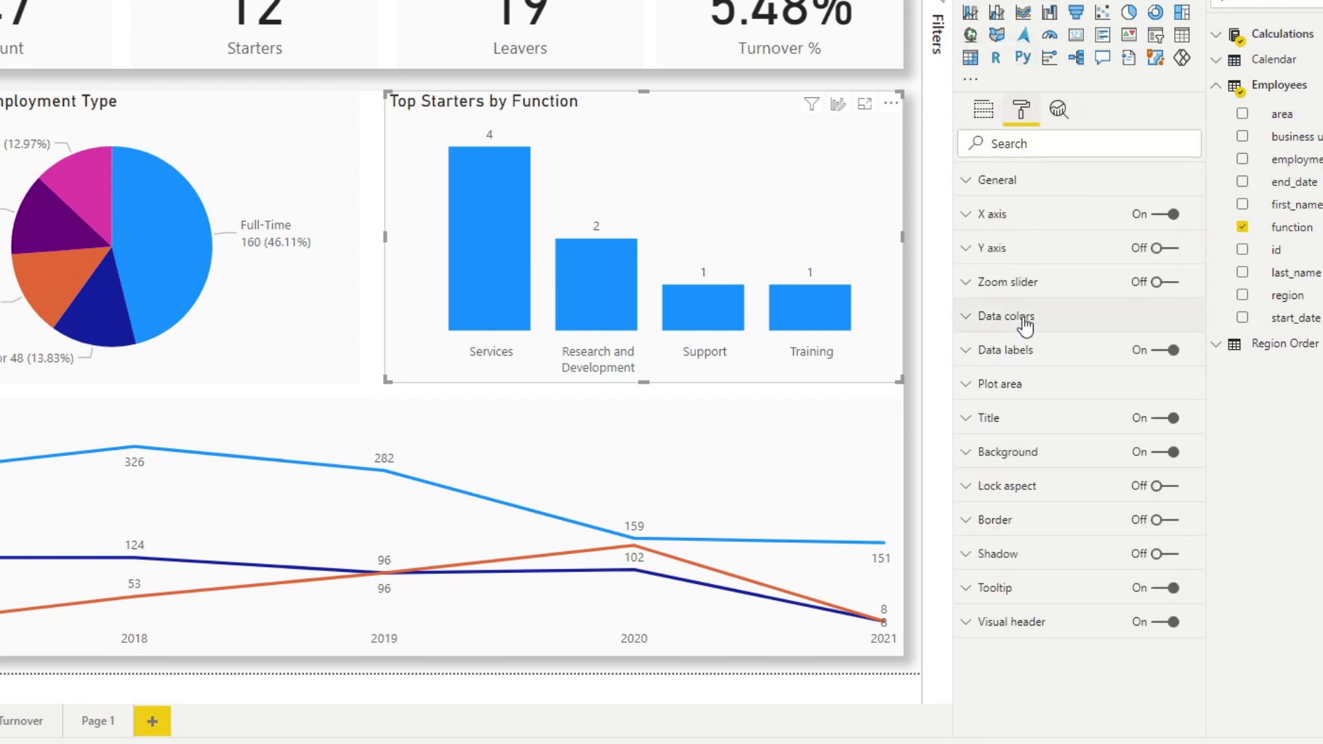
pyautogui.click(977, 623)
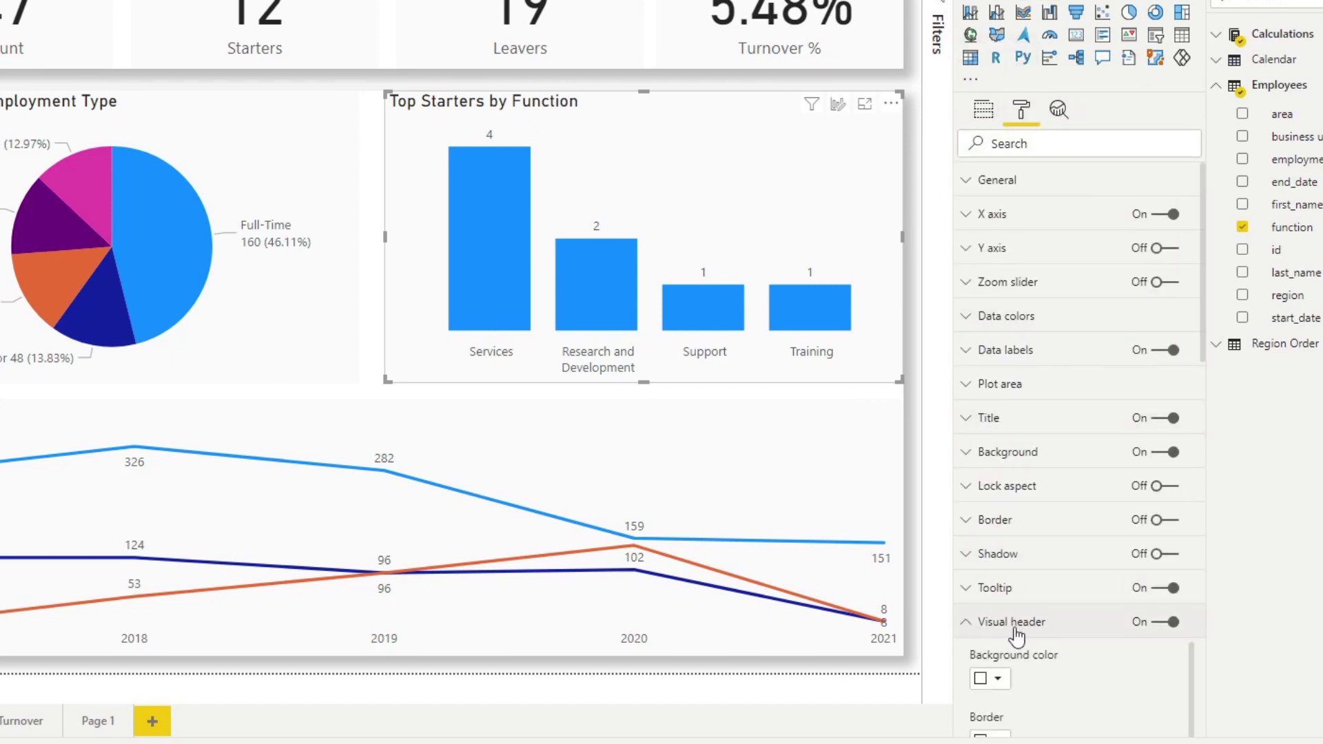
pyautogui.scroll(-5, 1115, 637)
pyautogui.scroll(-10, 1171, 655)
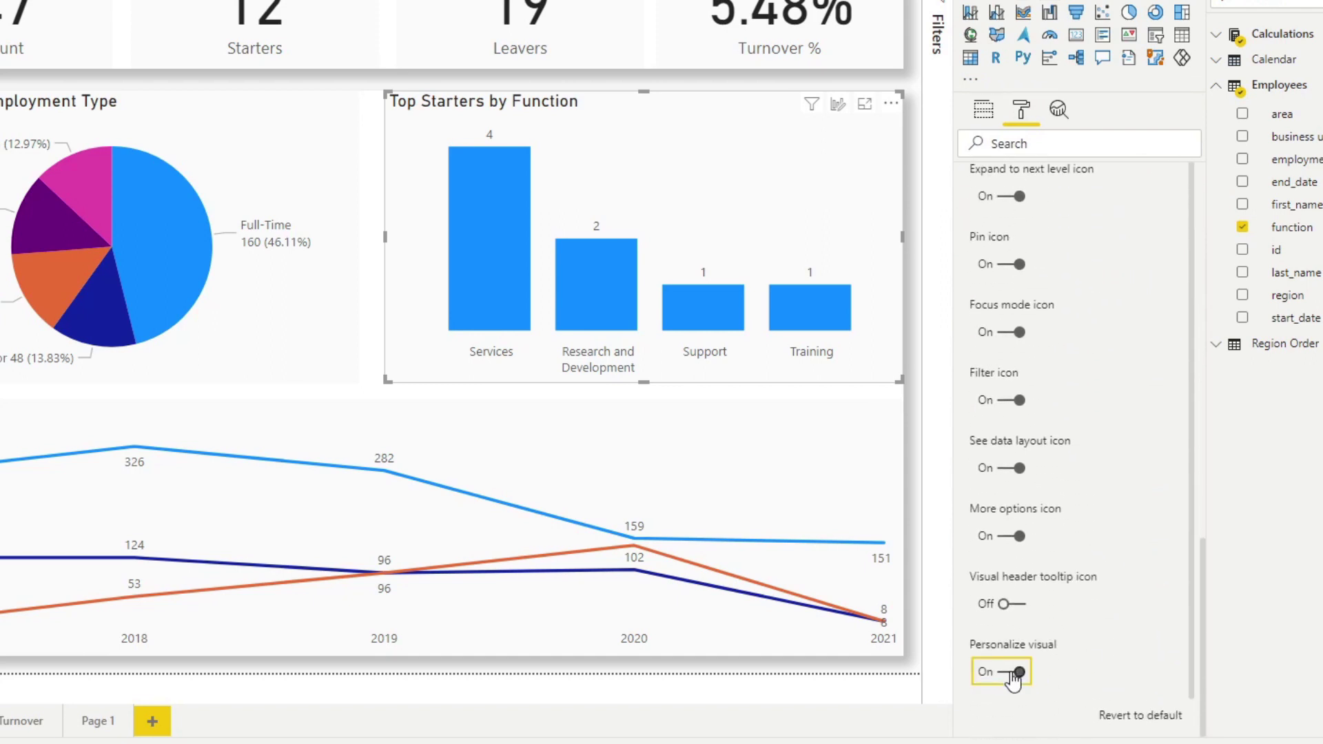
pyautogui.click(1015, 673)
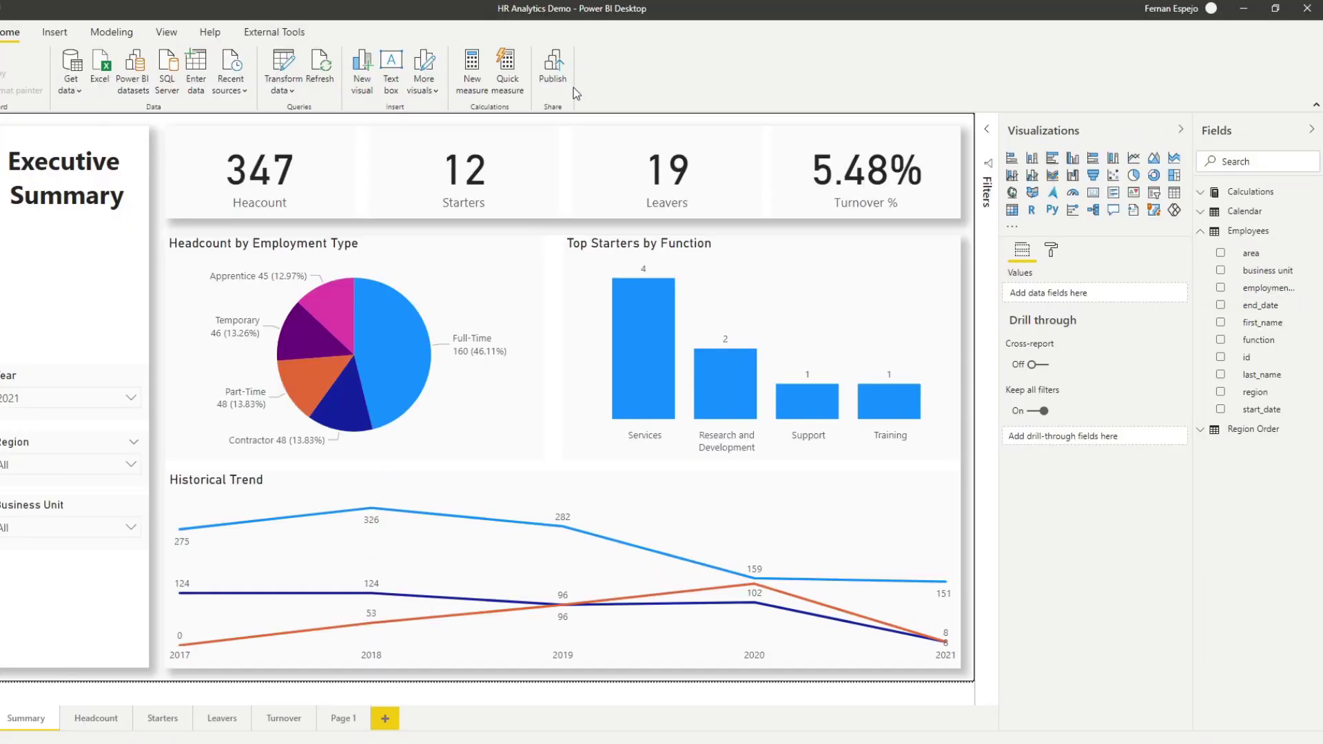
# Save the HR Analytics Demo report and publish it to My workspace.
pyautogui.click(553, 69)
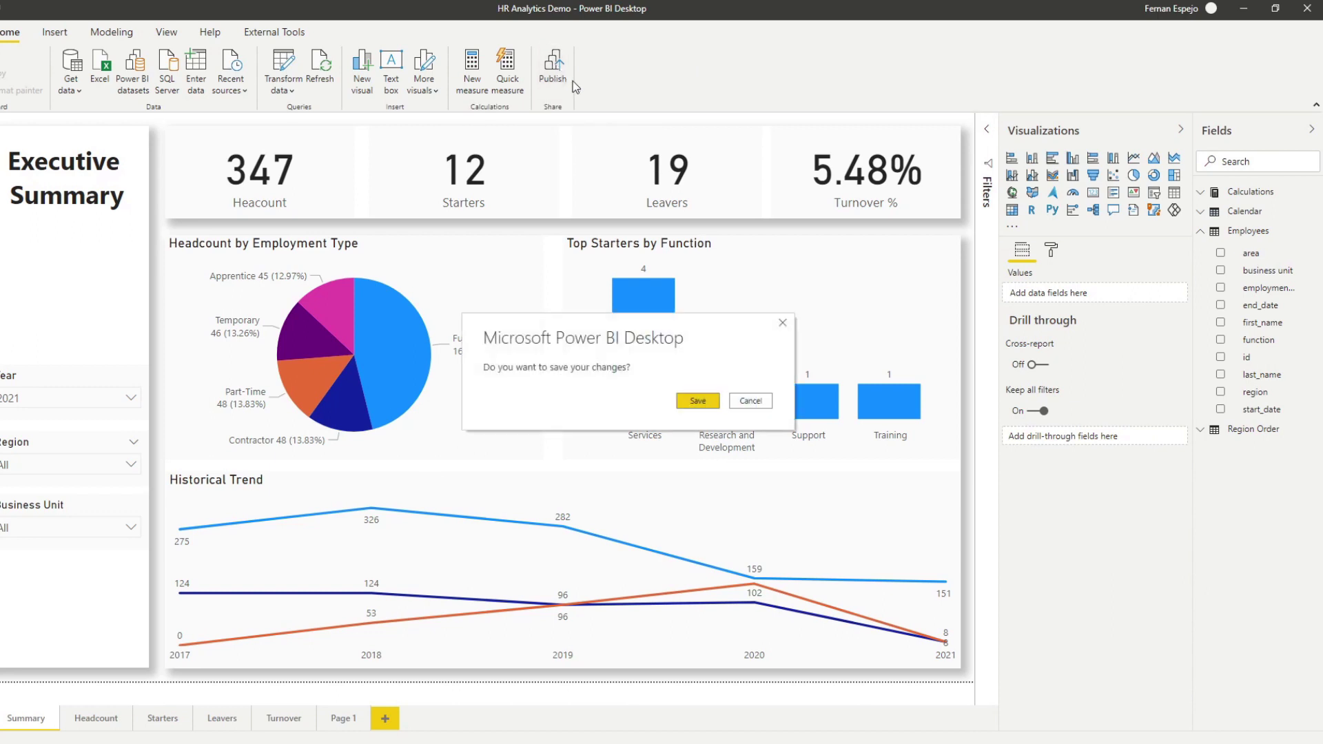
pyautogui.click(698, 402)
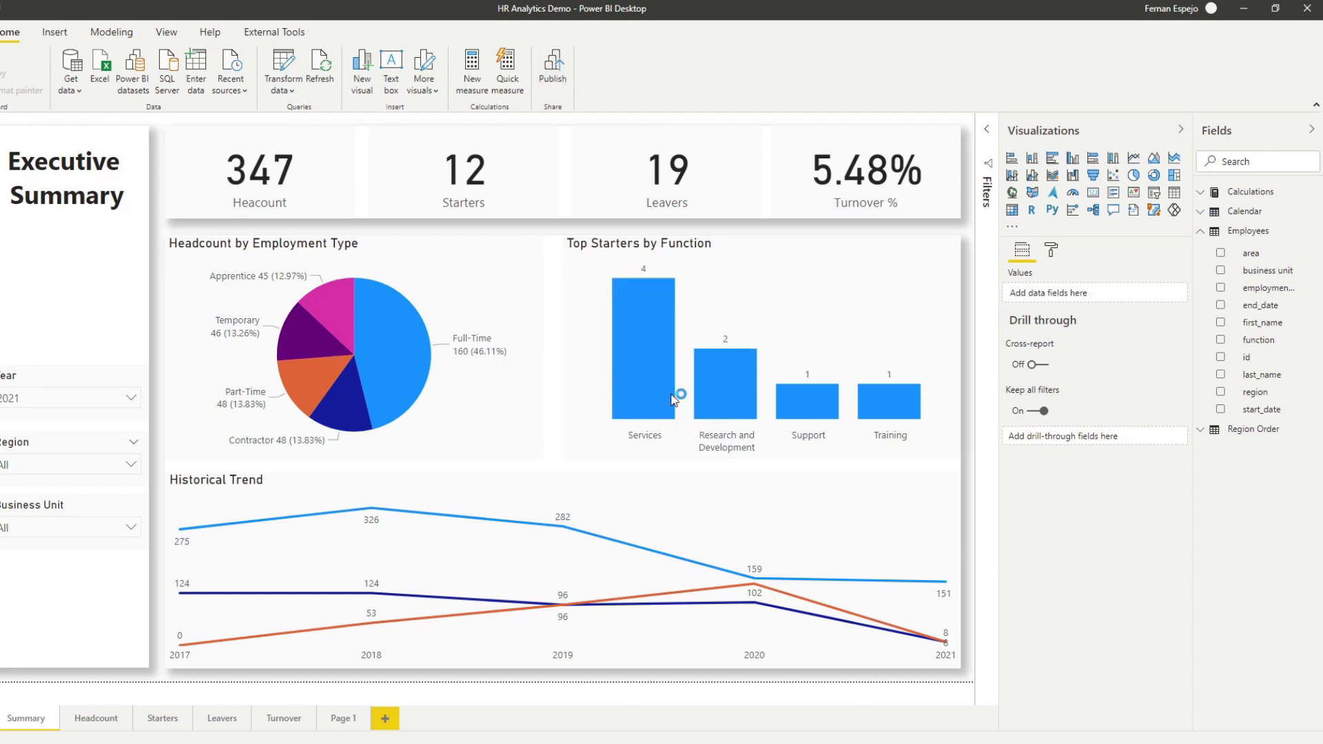
pyautogui.click(736, 479)
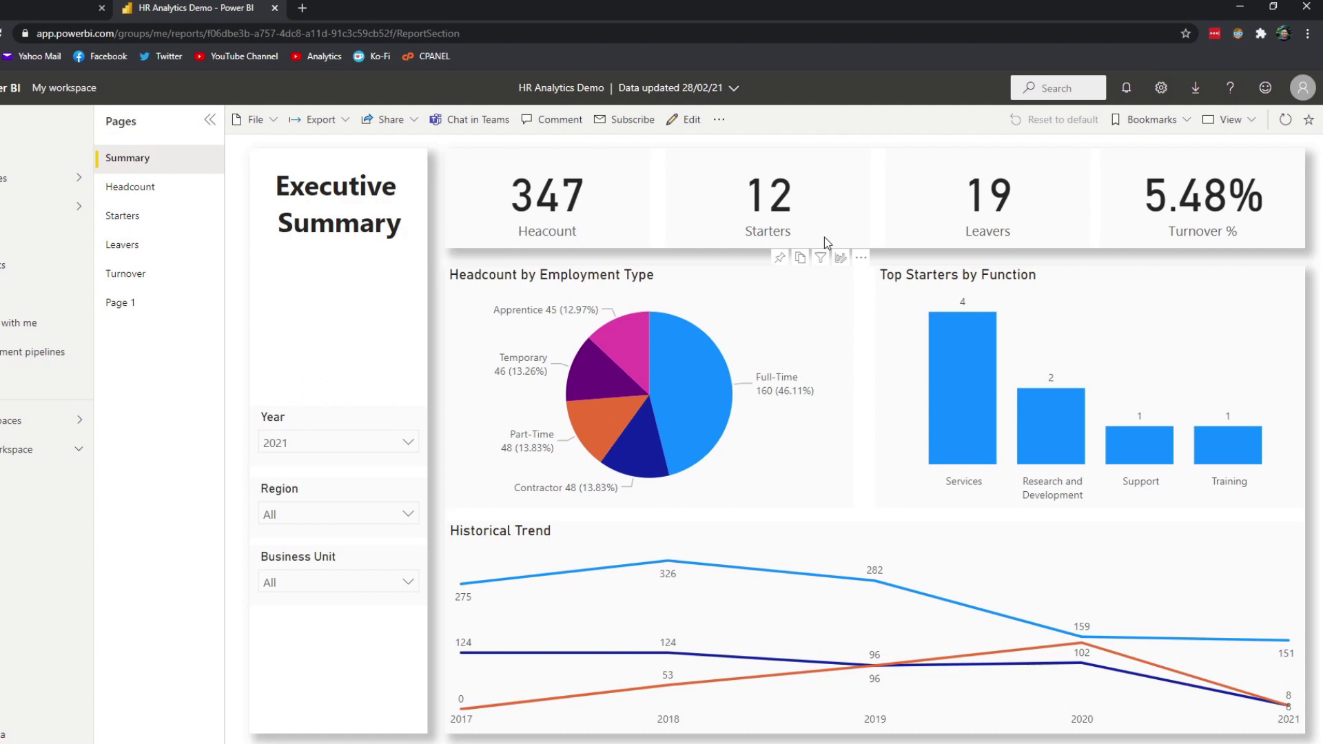
# Check the Year, Region and Business Unit slicer lists, then personalize the Headcount by Employment Type pie.
pyautogui.click(370, 443)
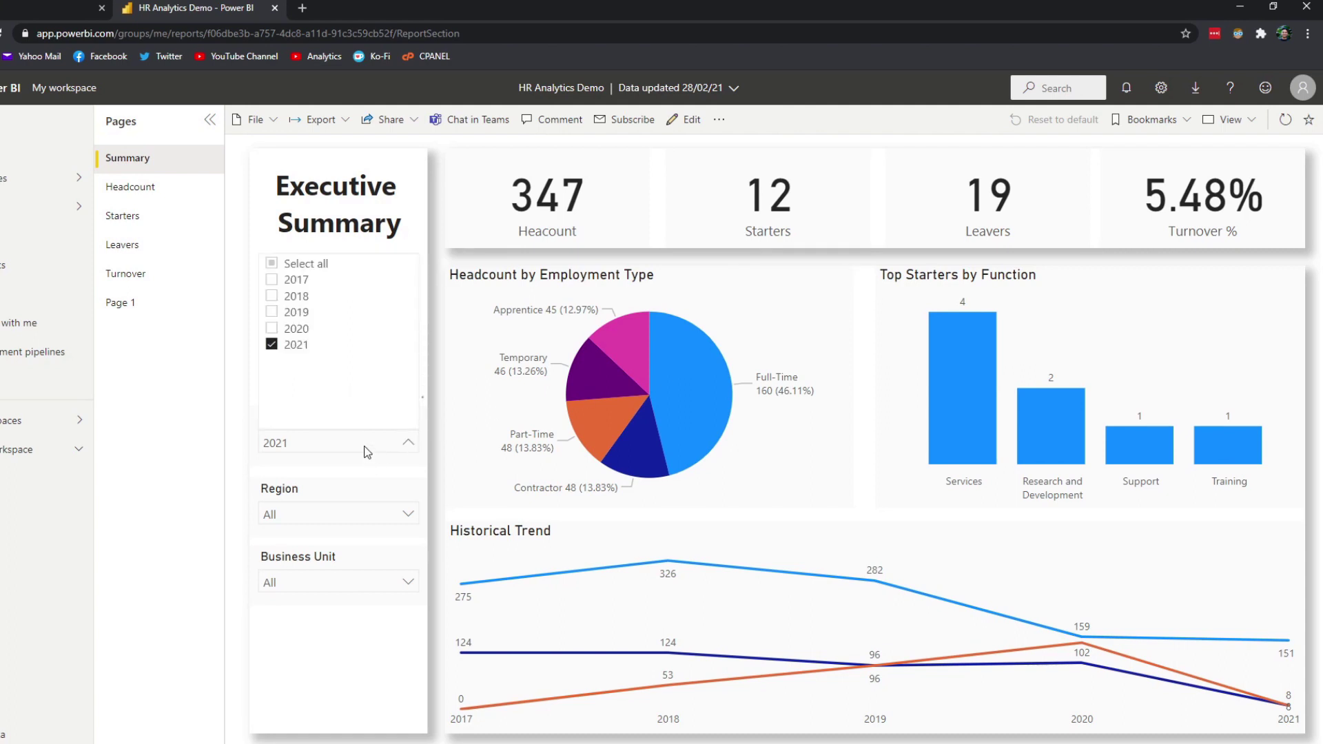
pyautogui.click(365, 447)
pyautogui.click(323, 522)
pyautogui.click(327, 520)
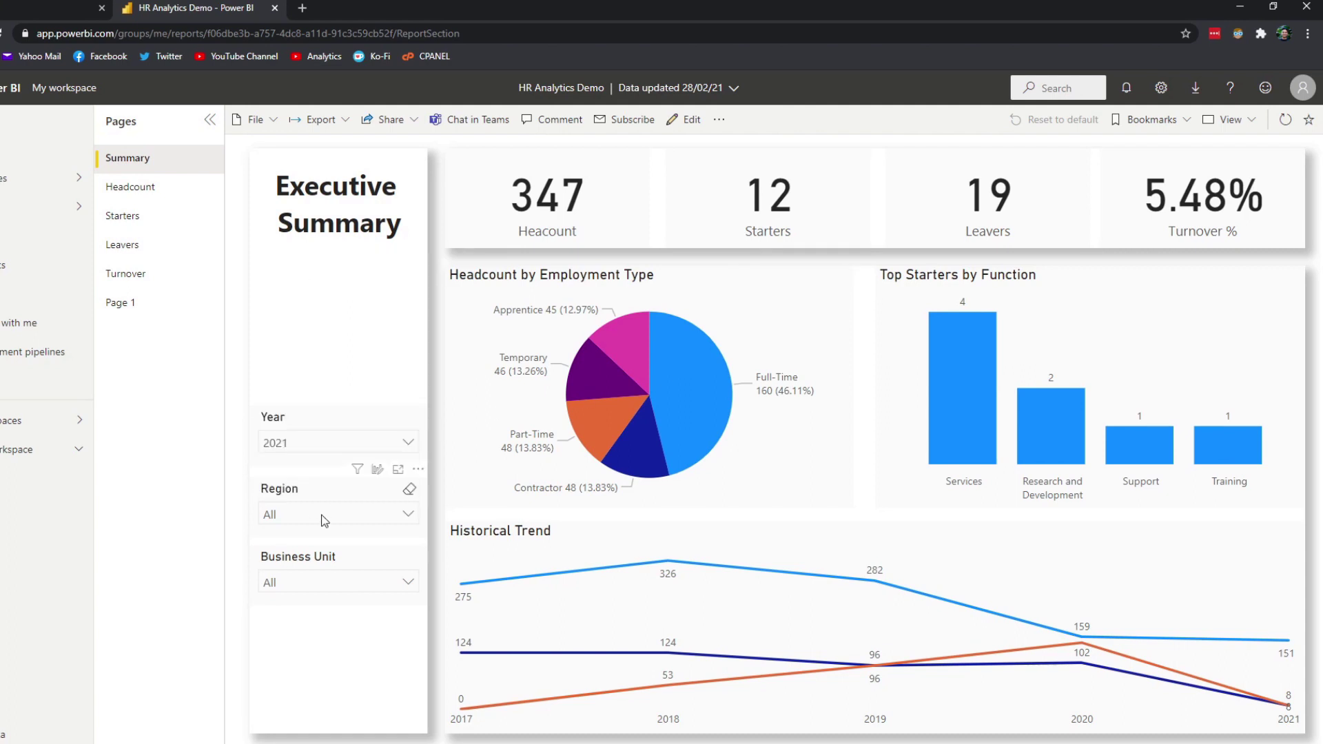
pyautogui.click(328, 582)
pyautogui.click(329, 584)
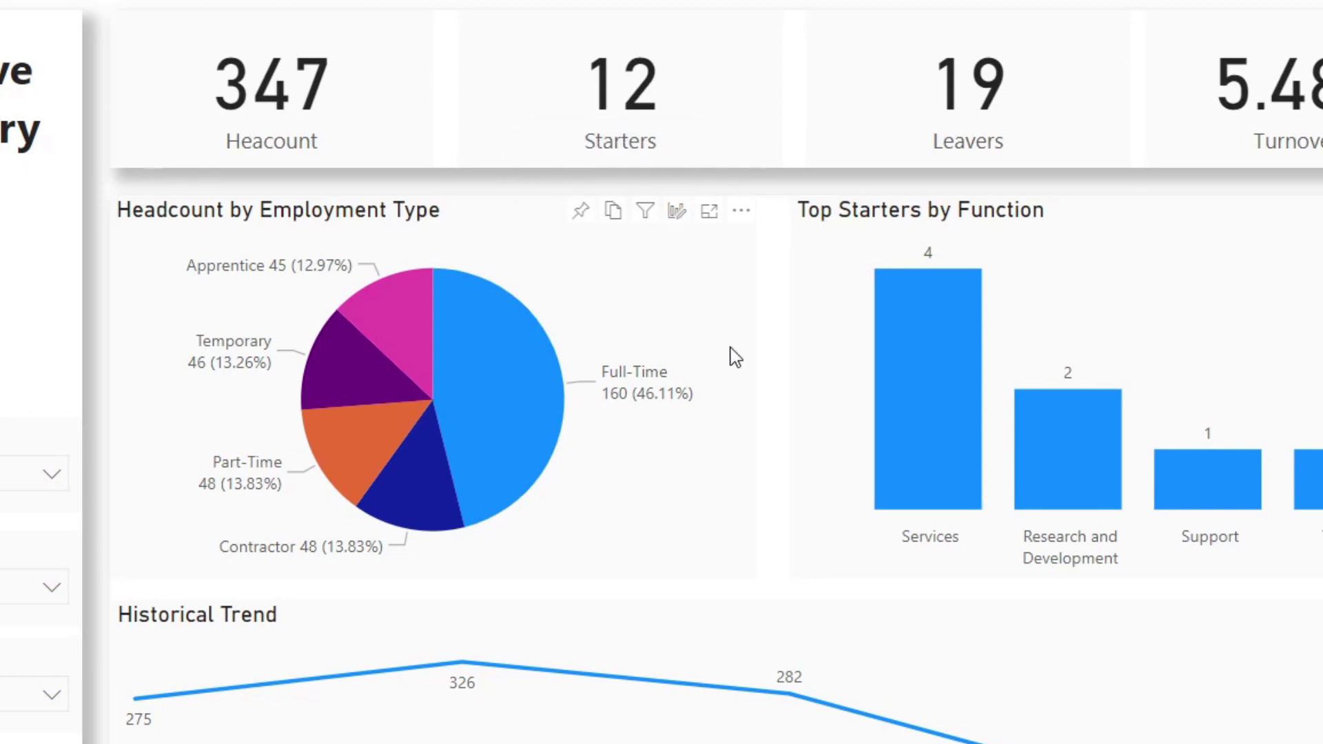
pyautogui.click(677, 211)
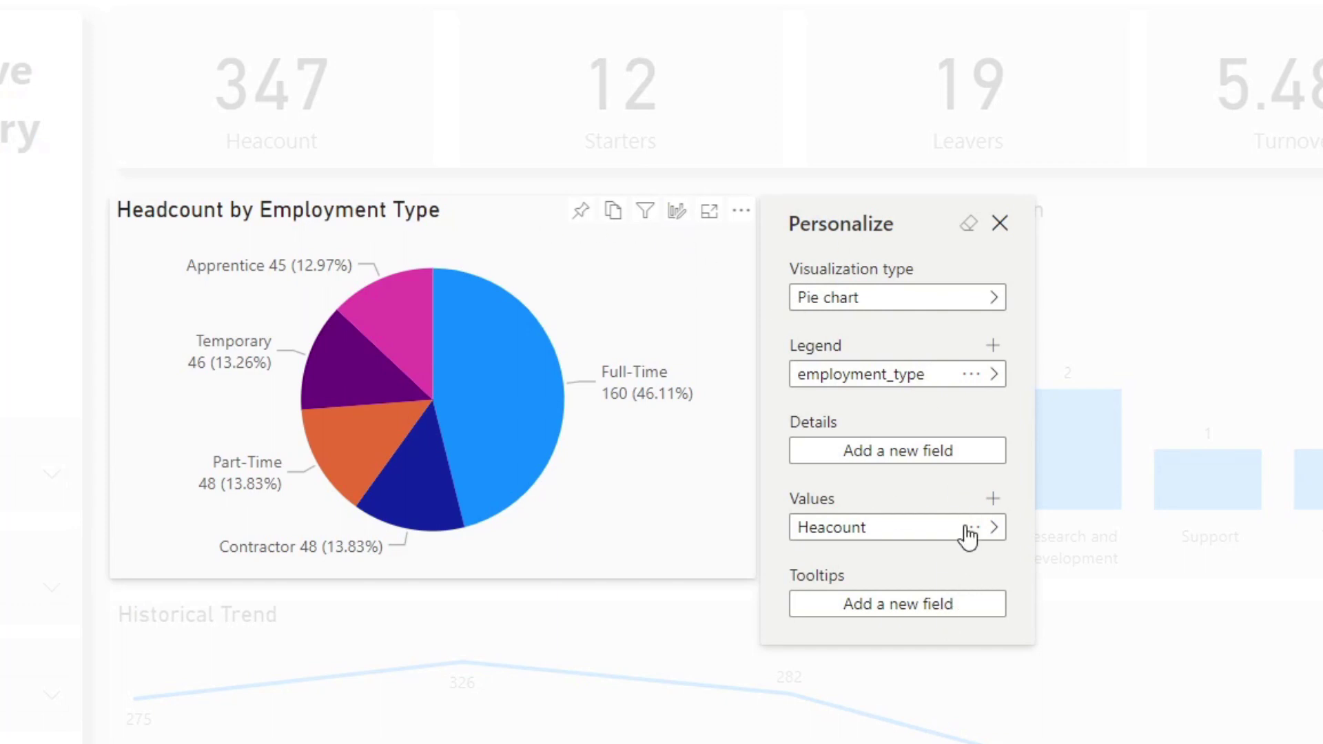
# Change the visual to a Donut chart with region as its legend.
pyautogui.click(887, 303)
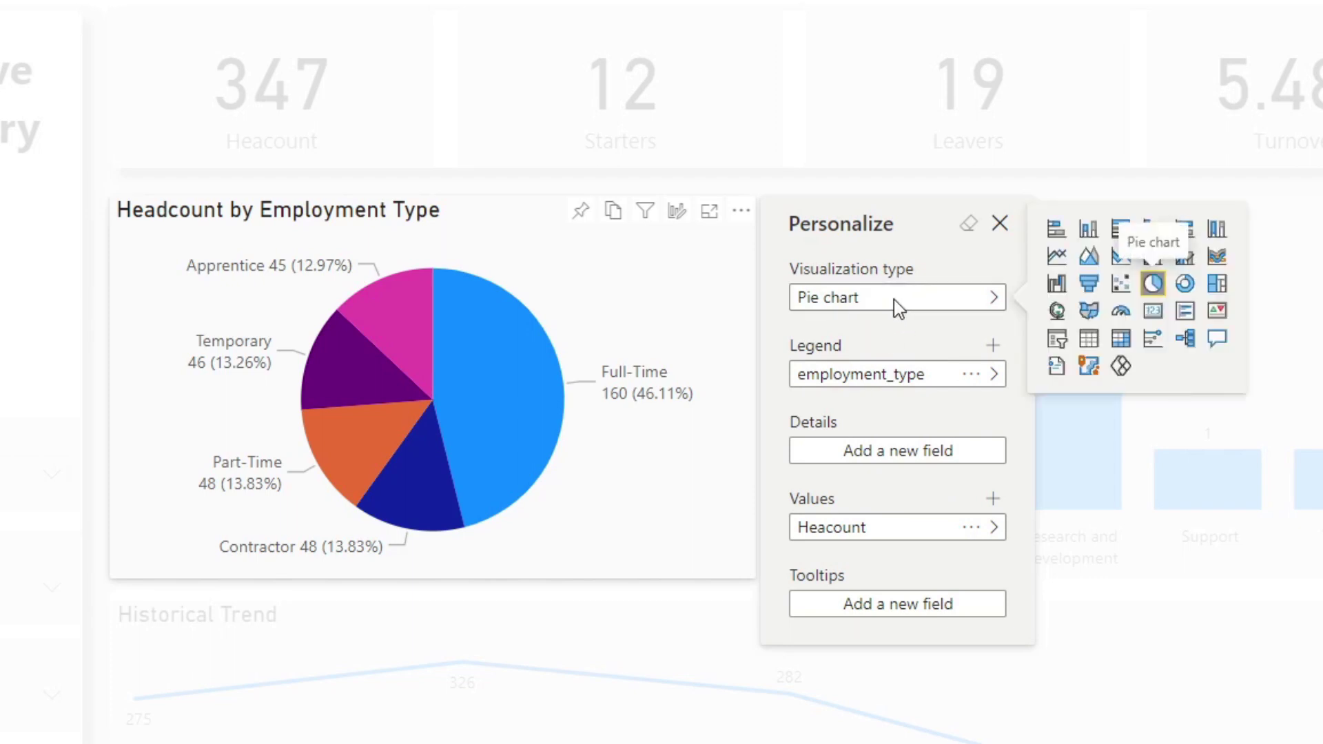
pyautogui.click(1186, 284)
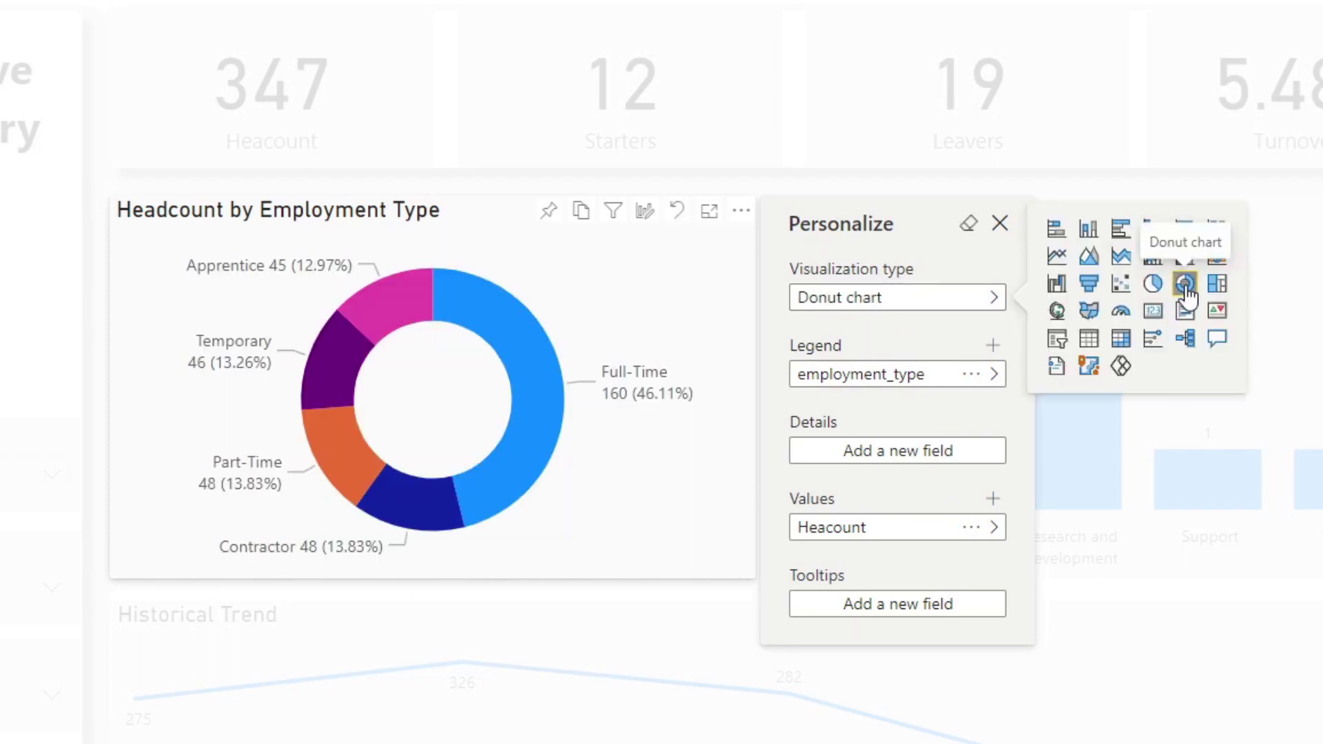
pyautogui.click(927, 381)
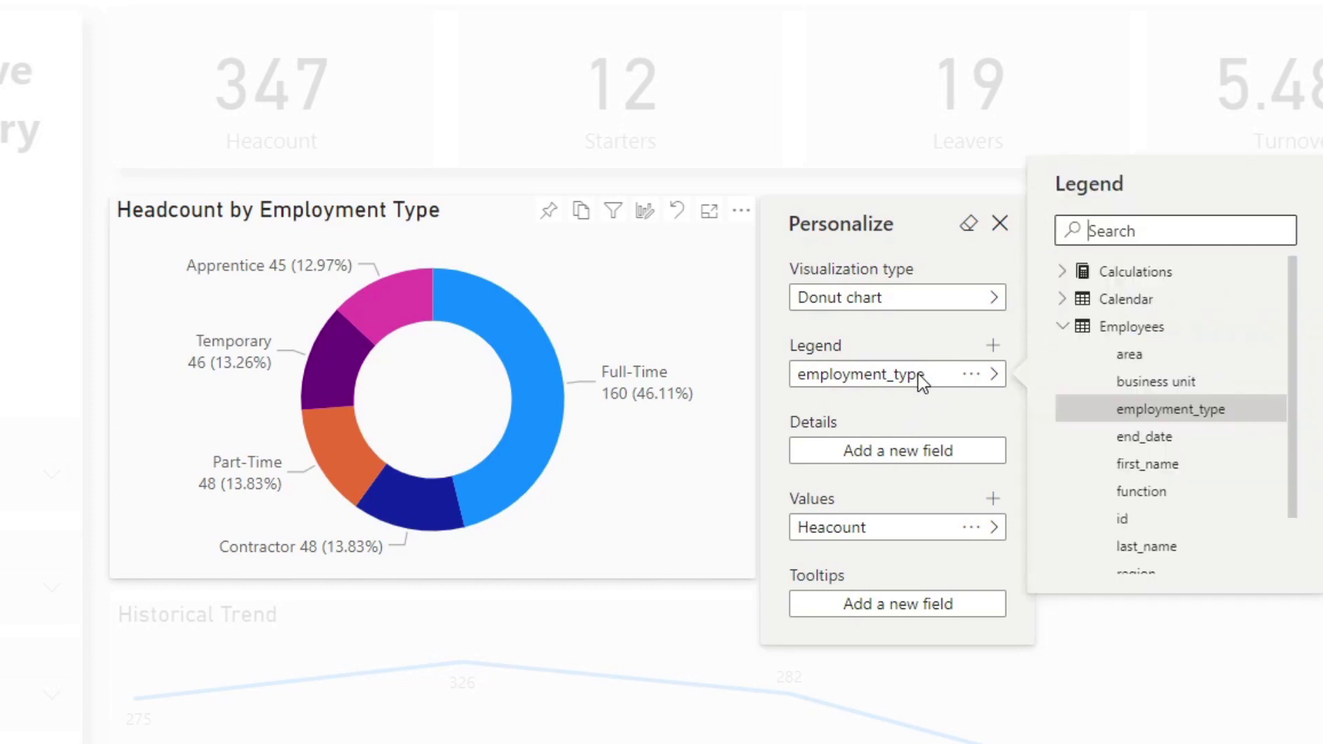
pyautogui.scroll(-2, 1229, 482)
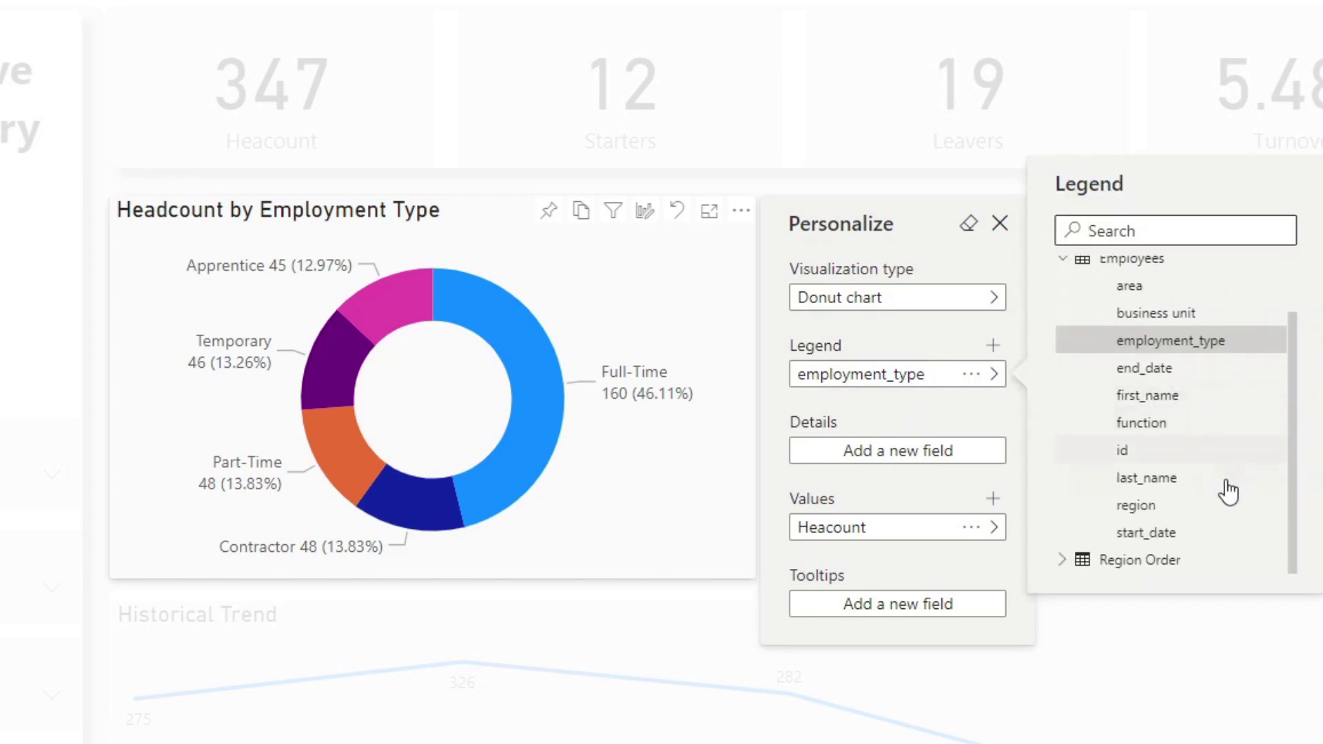
pyautogui.click(1159, 509)
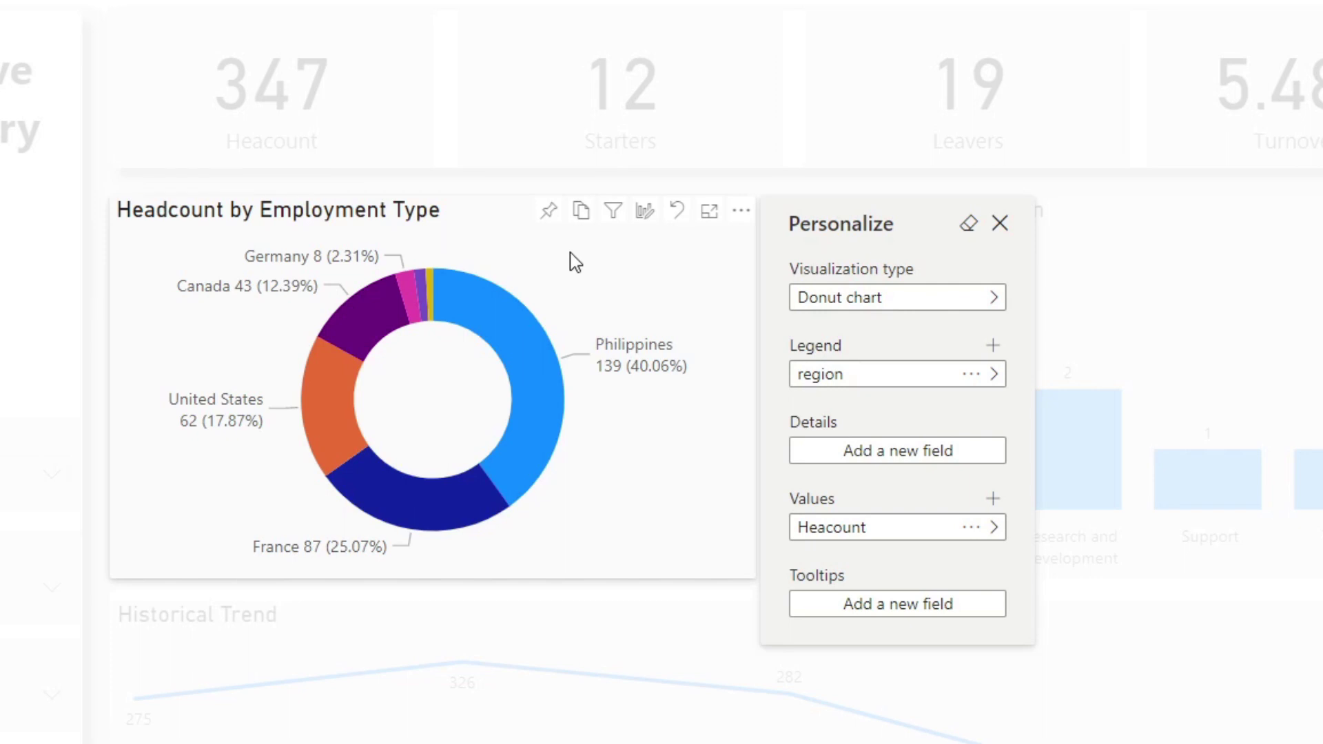
# Reset the personalized chart to its original design and browse the Employees fields in the Legend list.
pyautogui.click(969, 227)
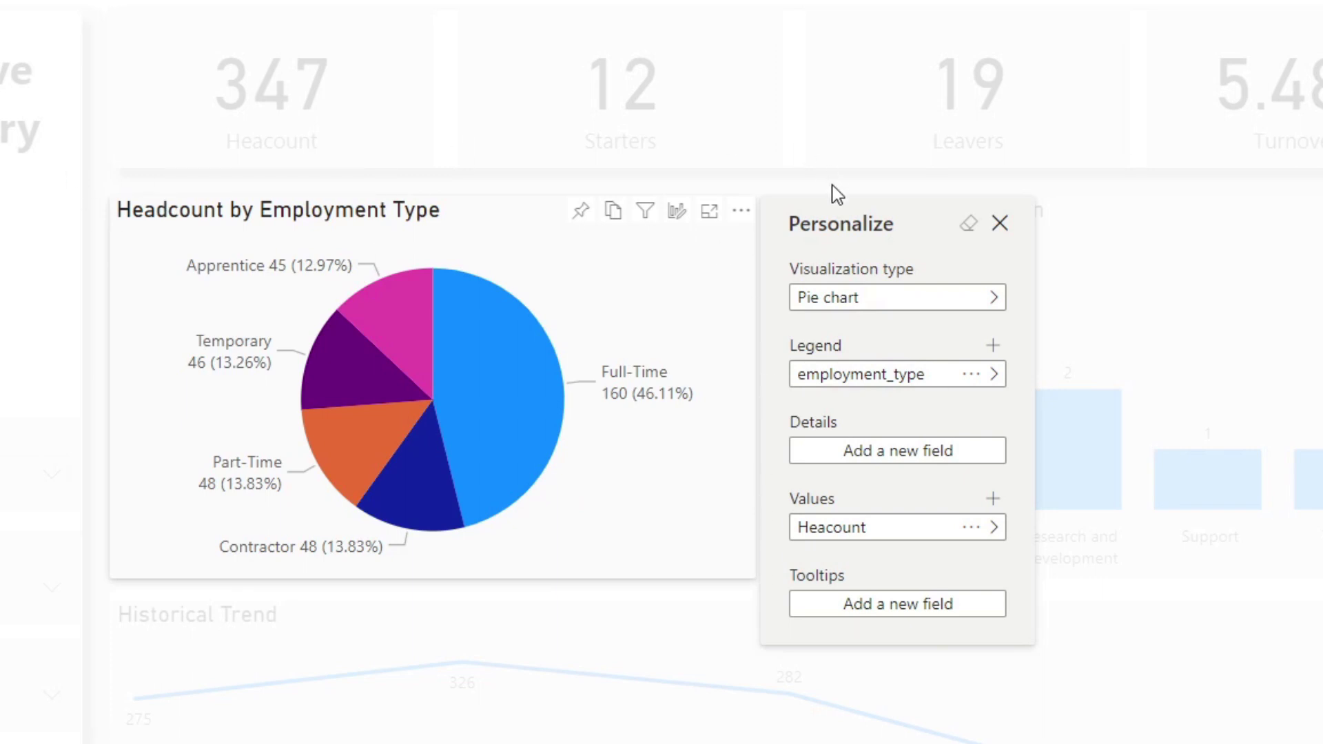
pyautogui.click(884, 389)
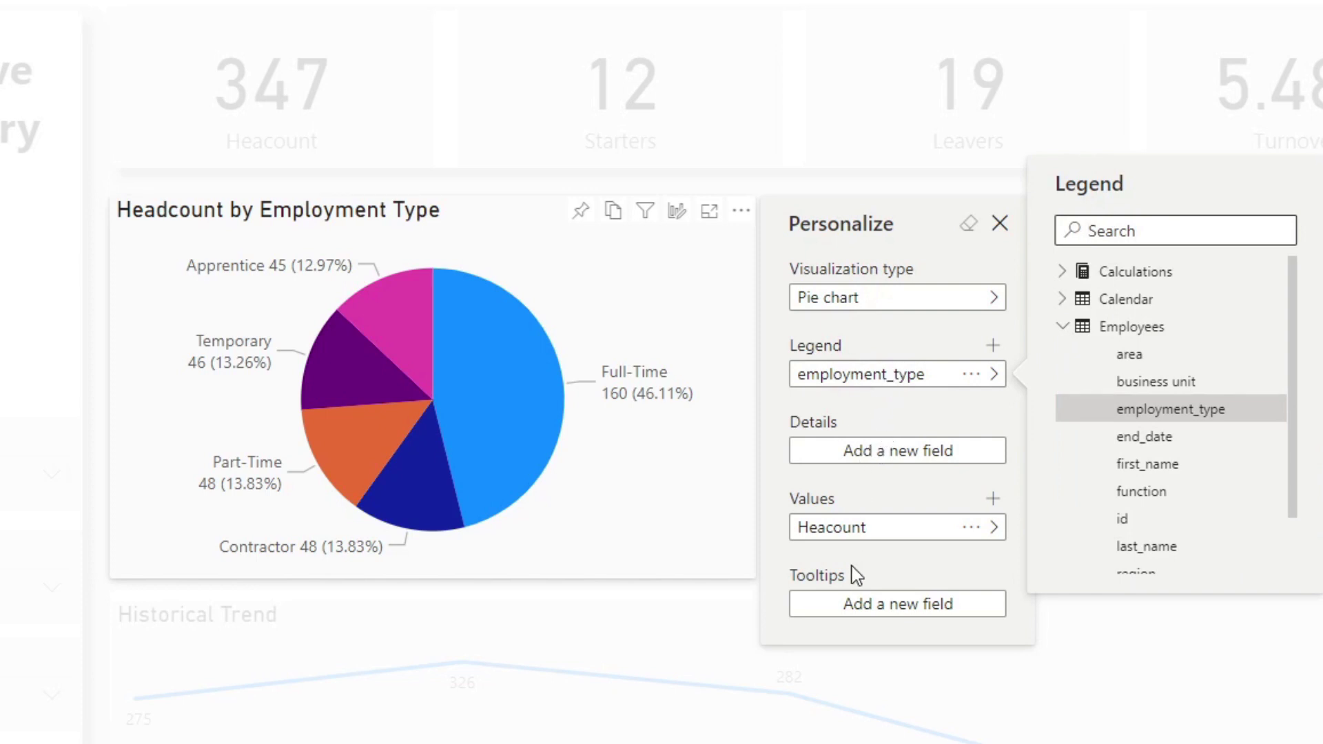
pyautogui.click(1063, 326)
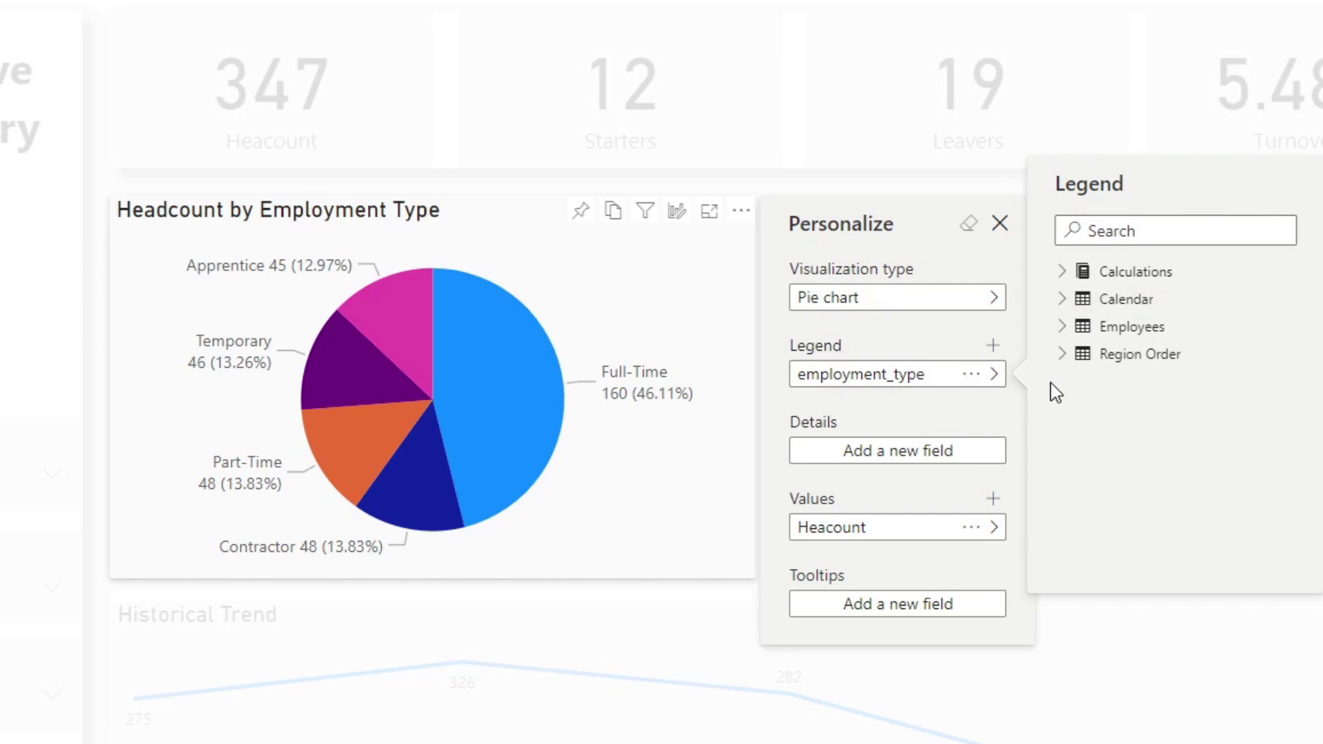
pyautogui.click(1065, 330)
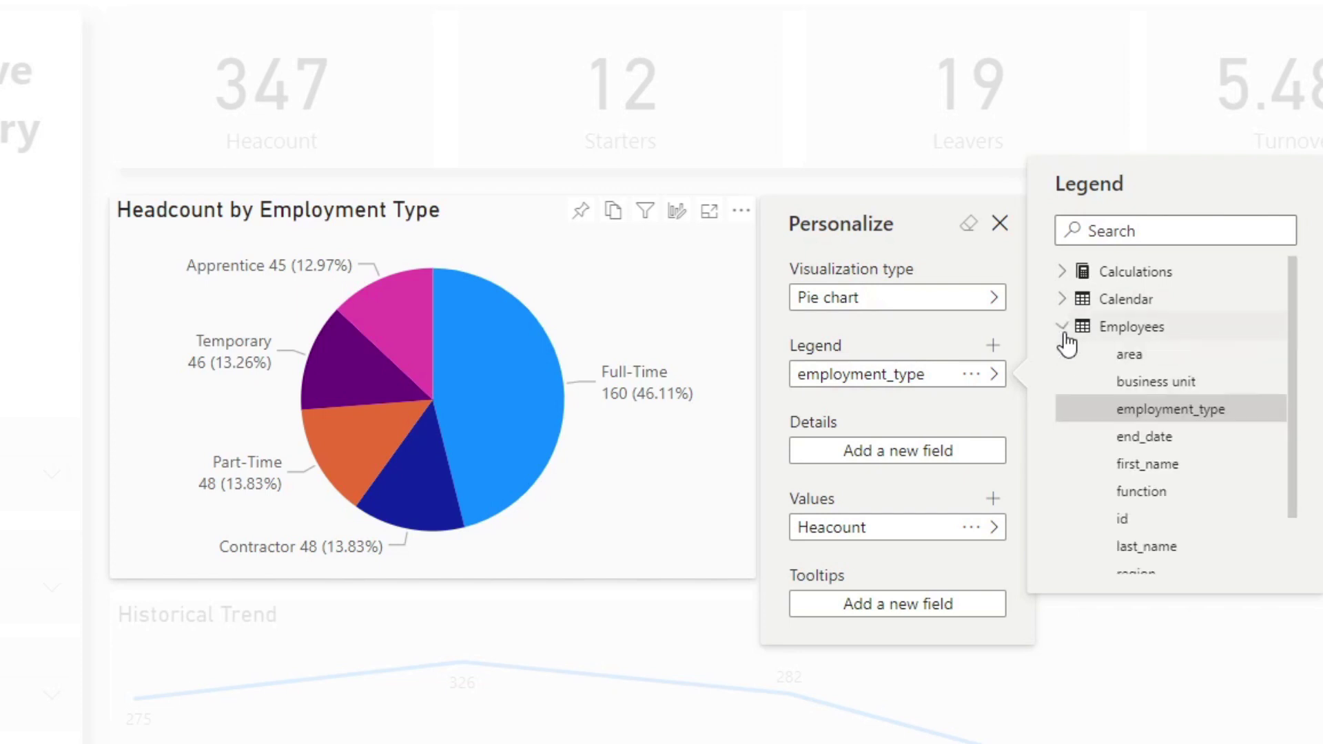
pyautogui.scroll(-1, 1111, 381)
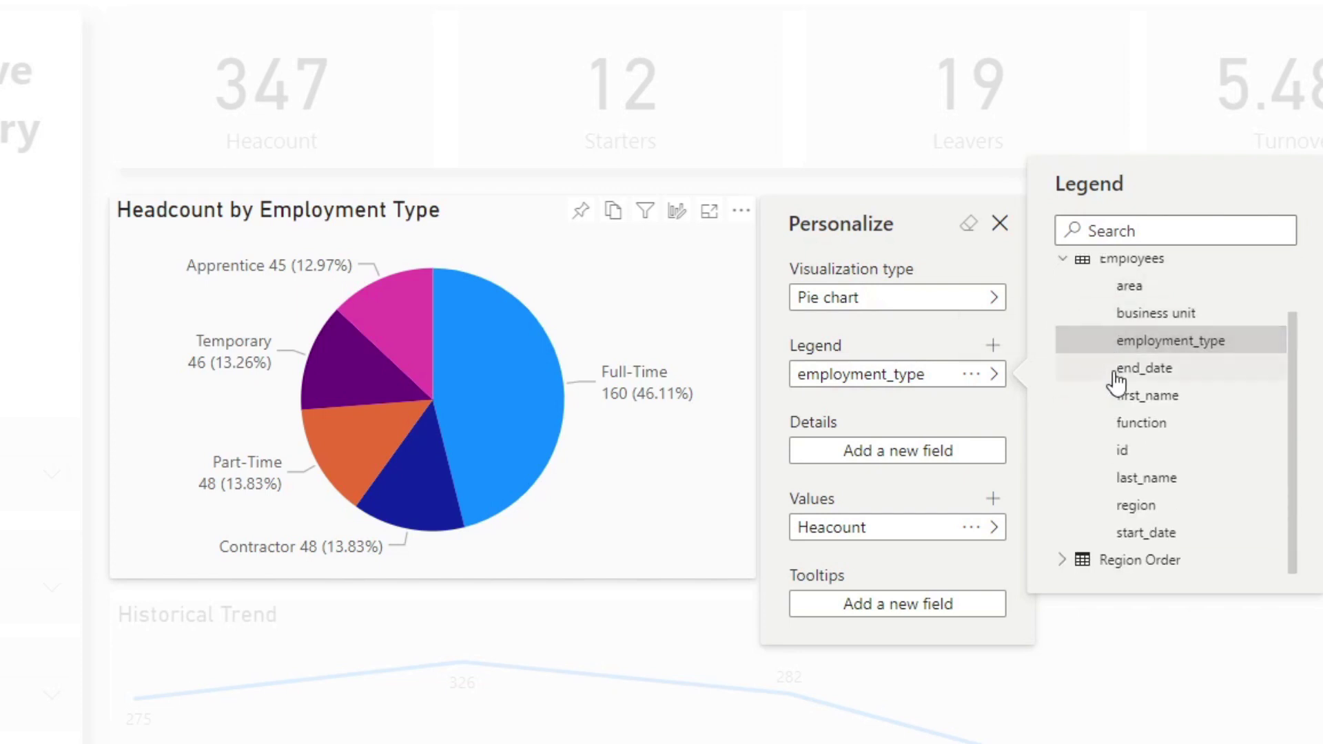
pyautogui.scroll(1, 1110, 372)
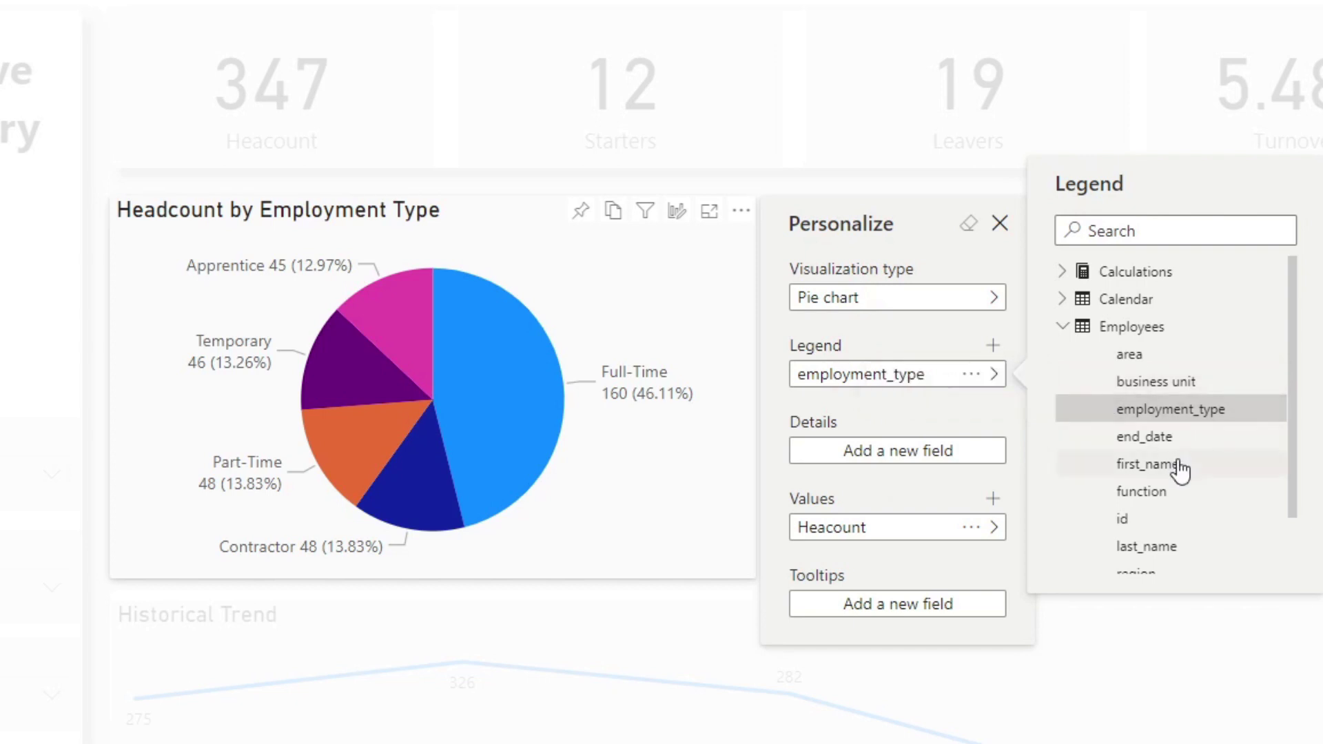
pyautogui.scroll(-2, 1181, 471)
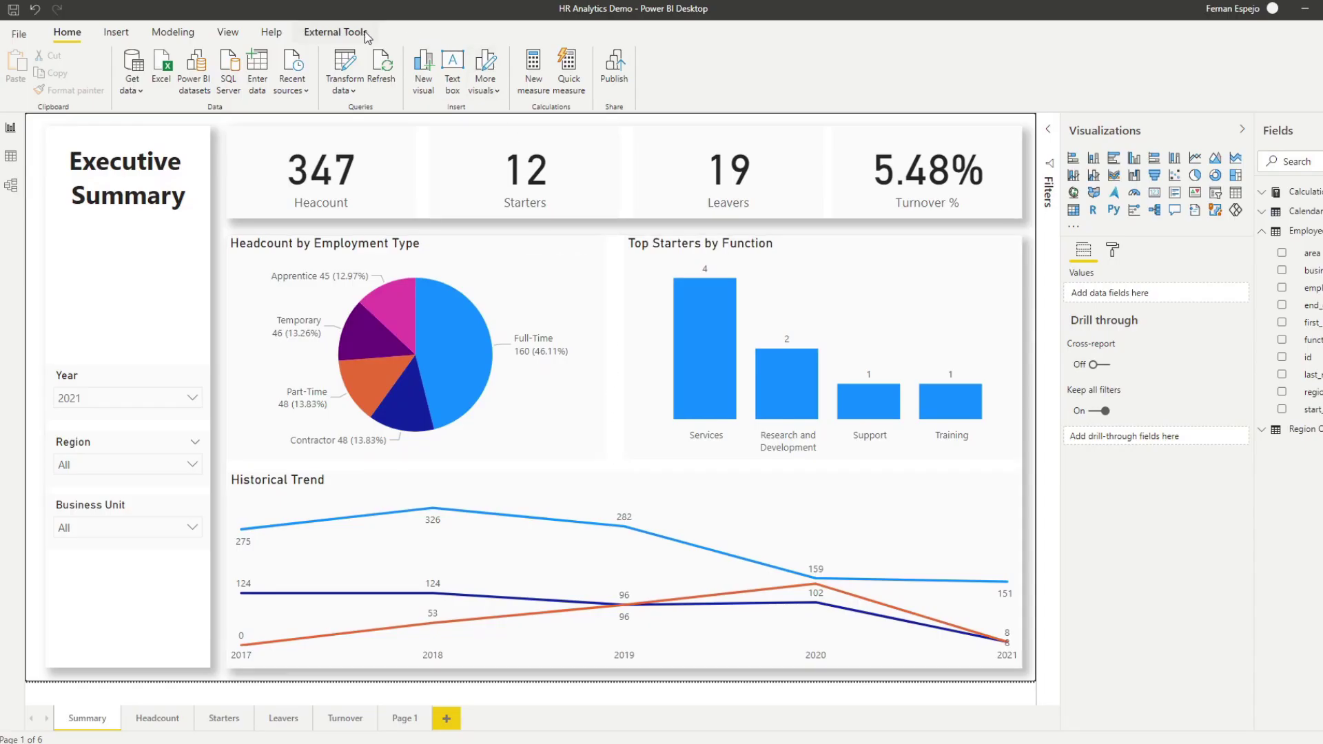
# Launch Tabular Editor from External Tools, connected to the HR Analytics Demo model.
pyautogui.click(335, 32)
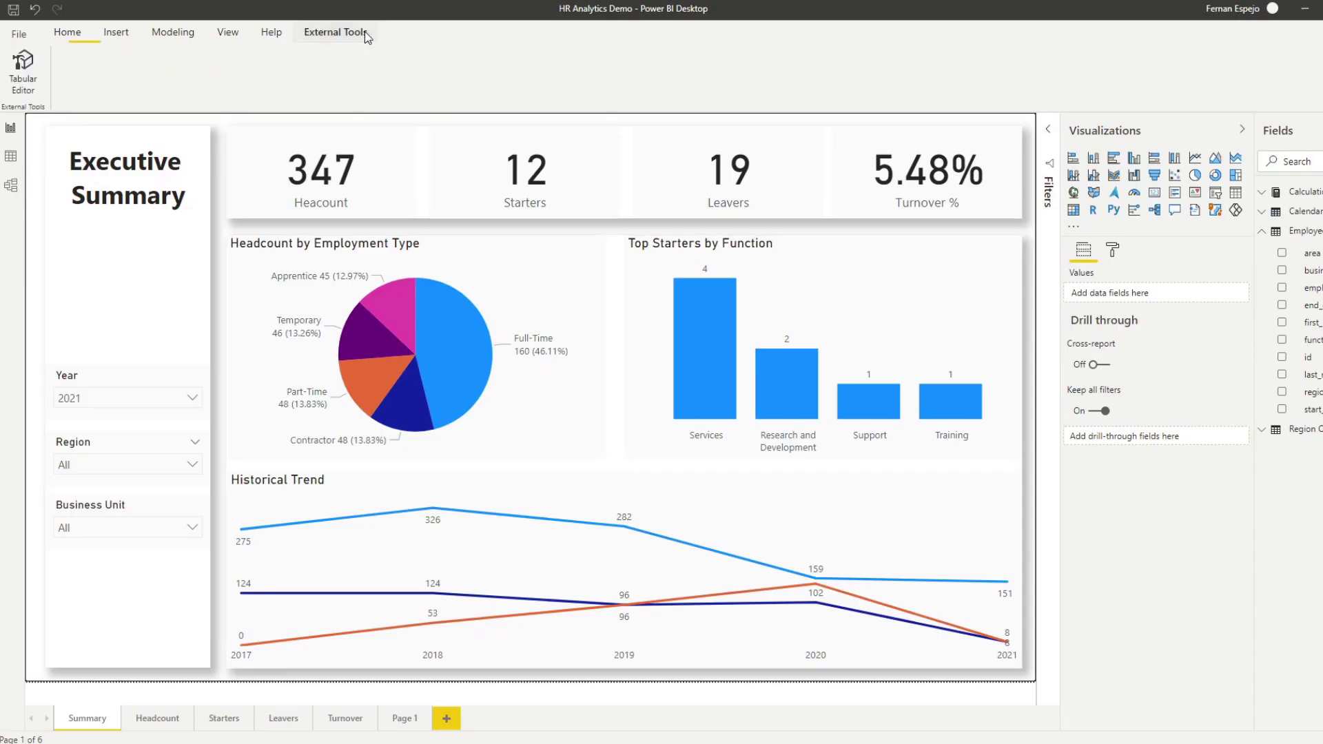
pyautogui.click(25, 76)
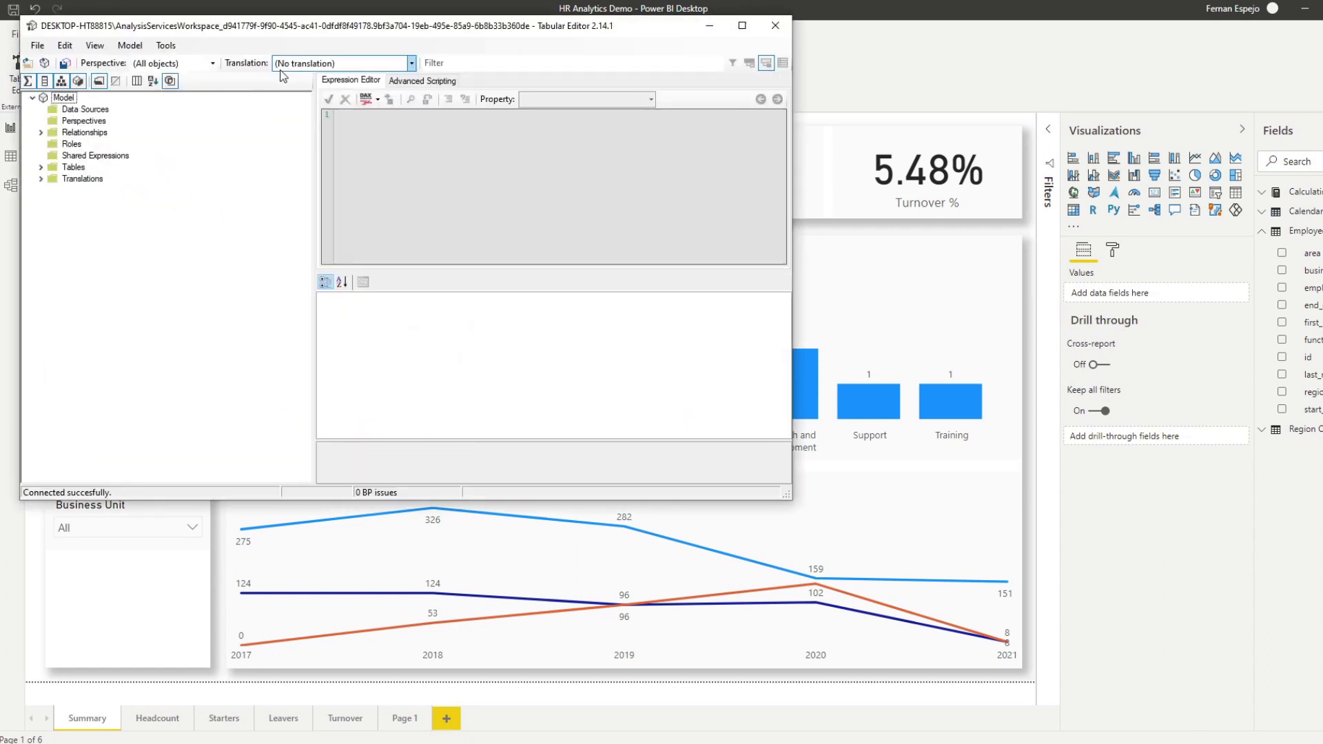
# Maximize Tabular Editor and expand Tables and the Employees table to list its columns.
pyautogui.click(744, 29)
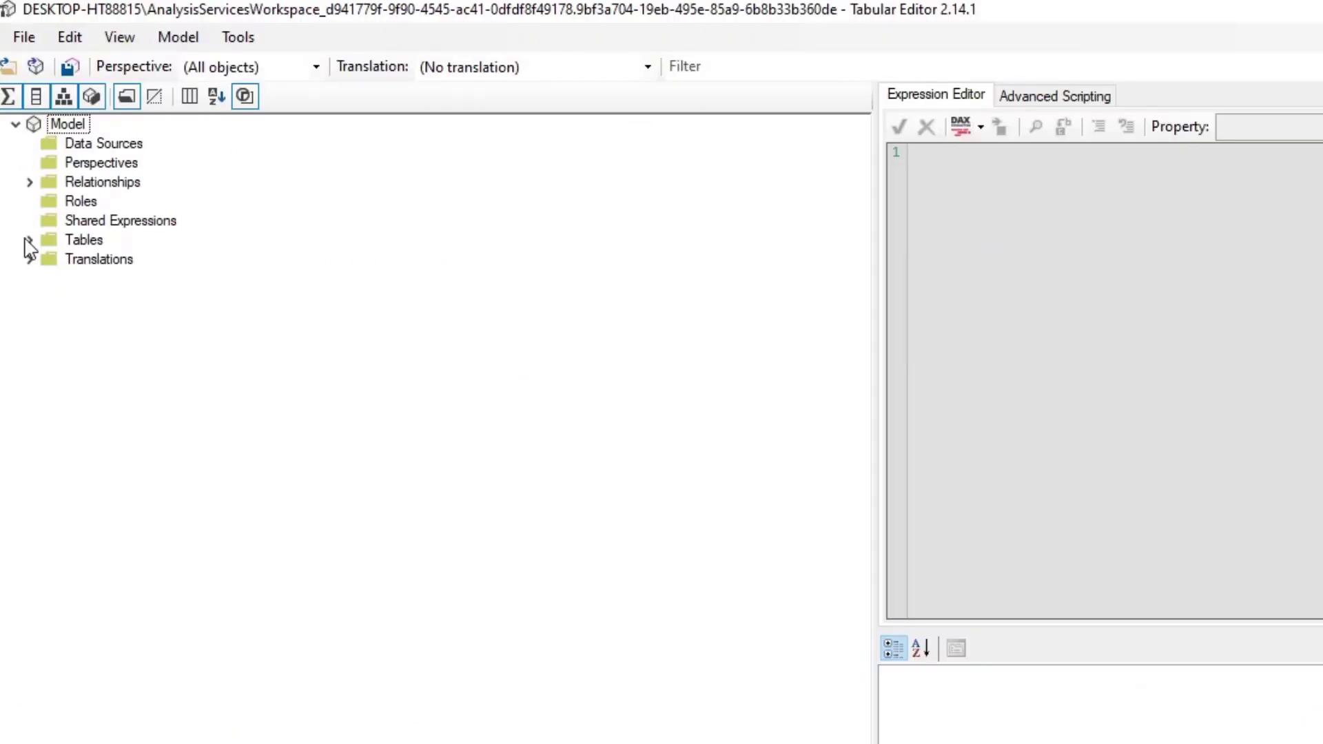
pyautogui.click(29, 240)
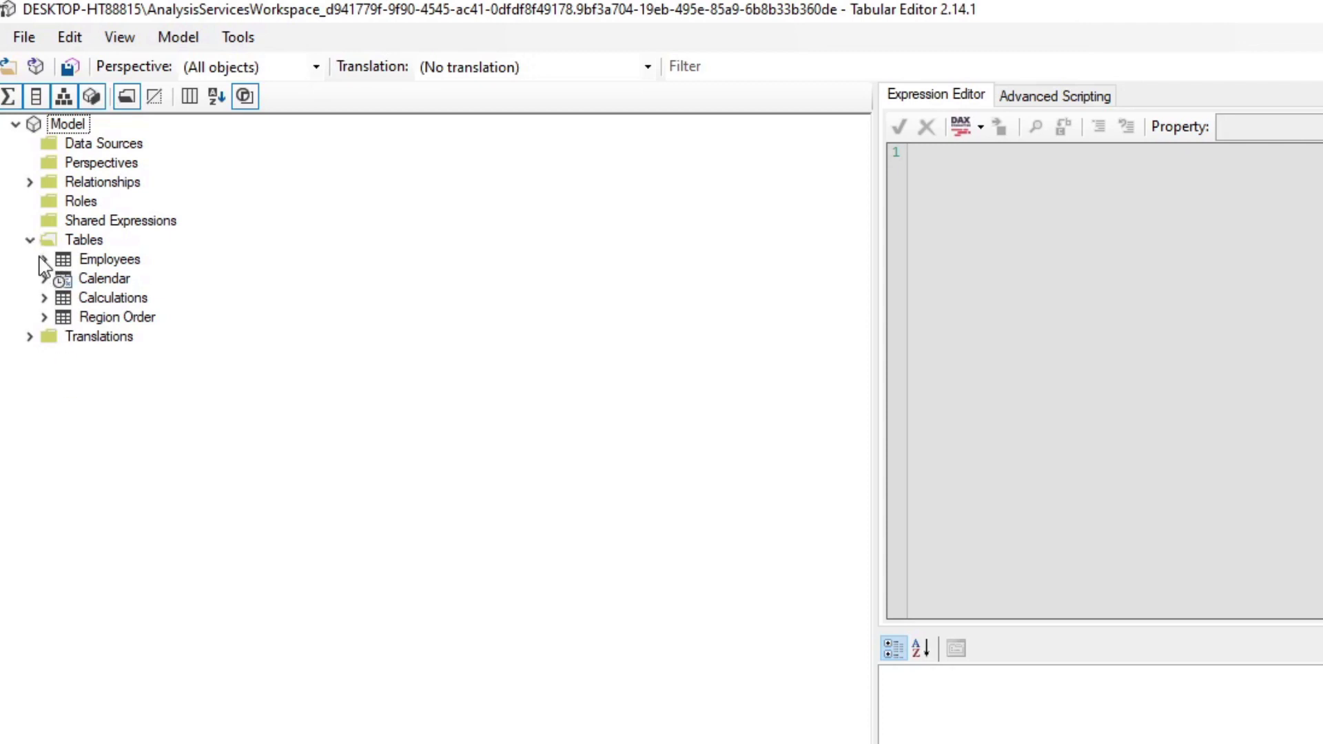
pyautogui.click(45, 260)
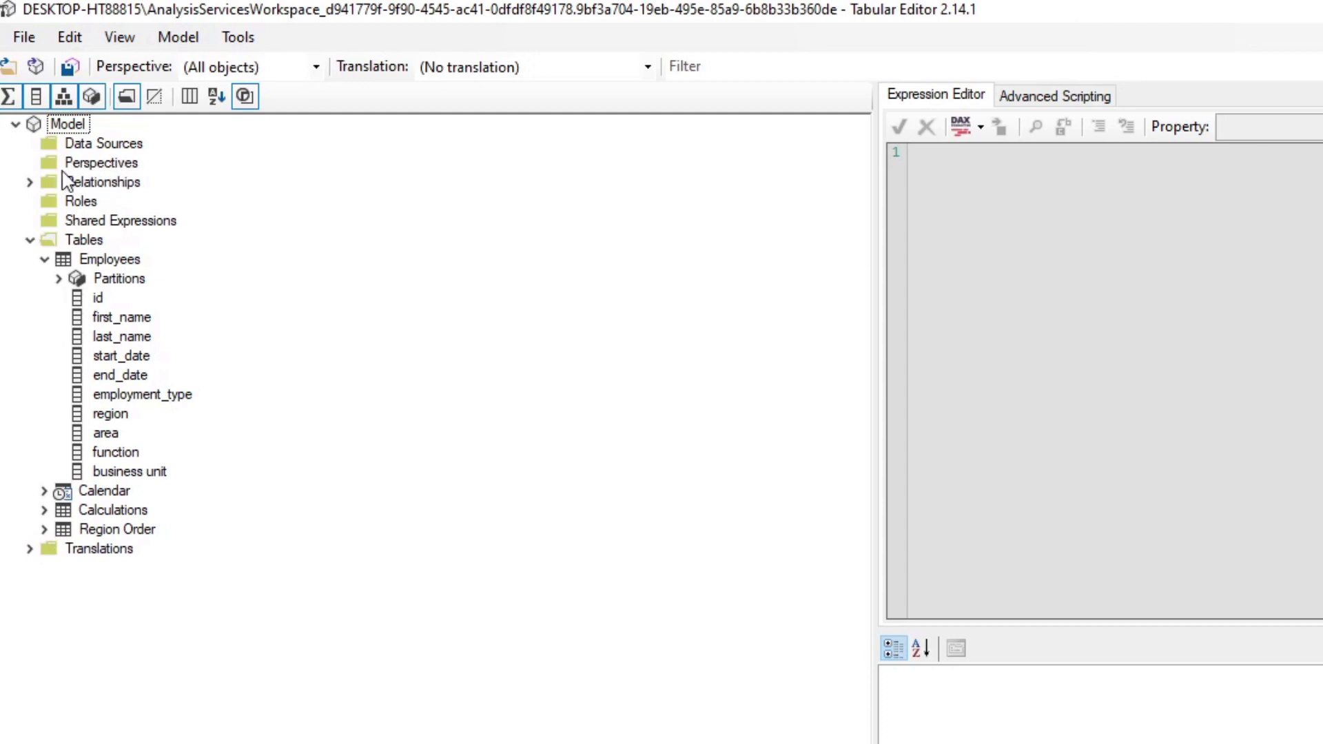
# Add a new perspective to the model named 'Employees'.
pyautogui.rightClick(100, 164)
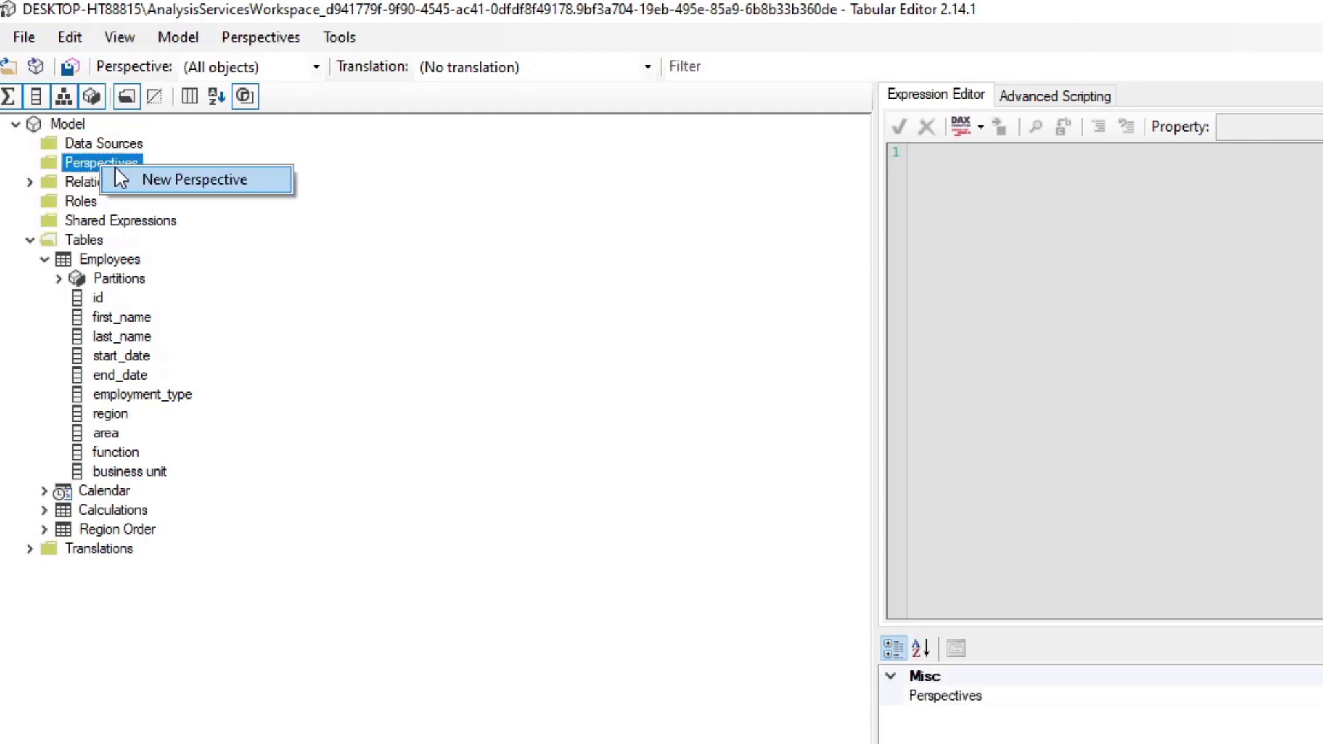
pyautogui.click(166, 186)
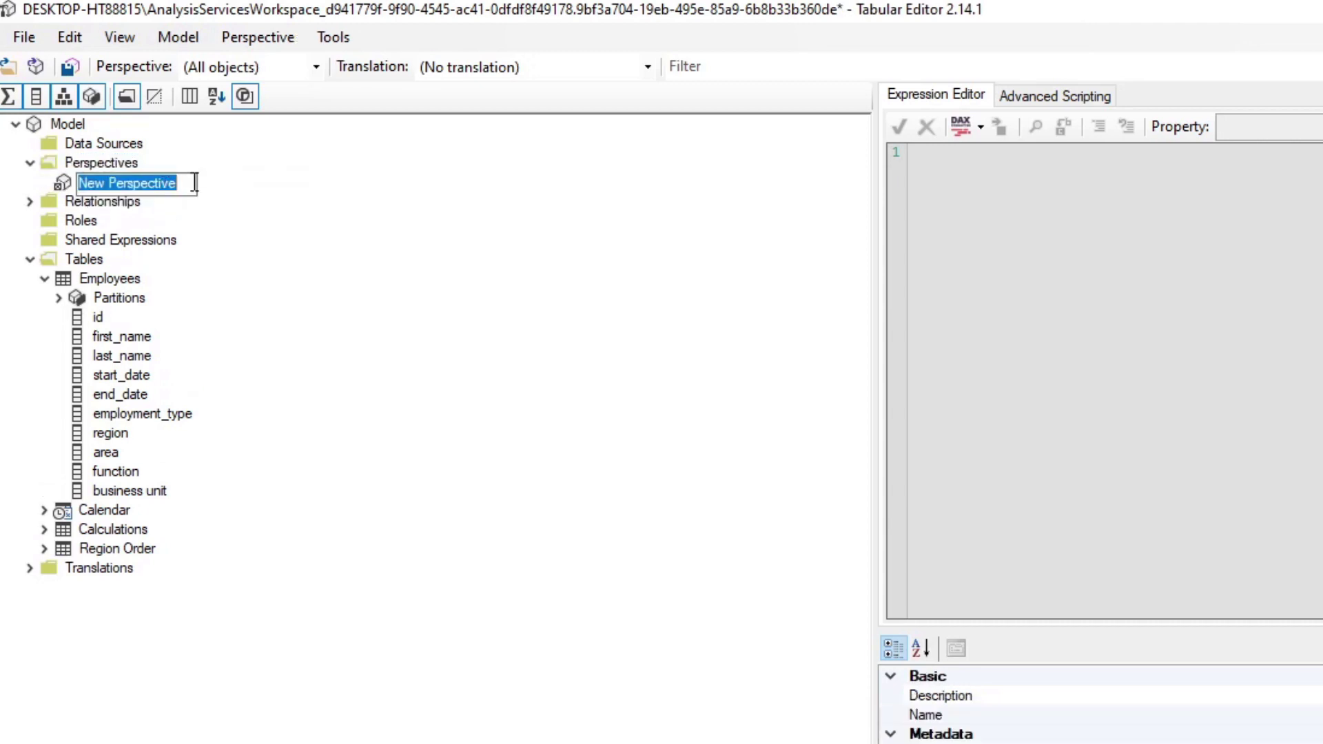
pyautogui.write('Employees')
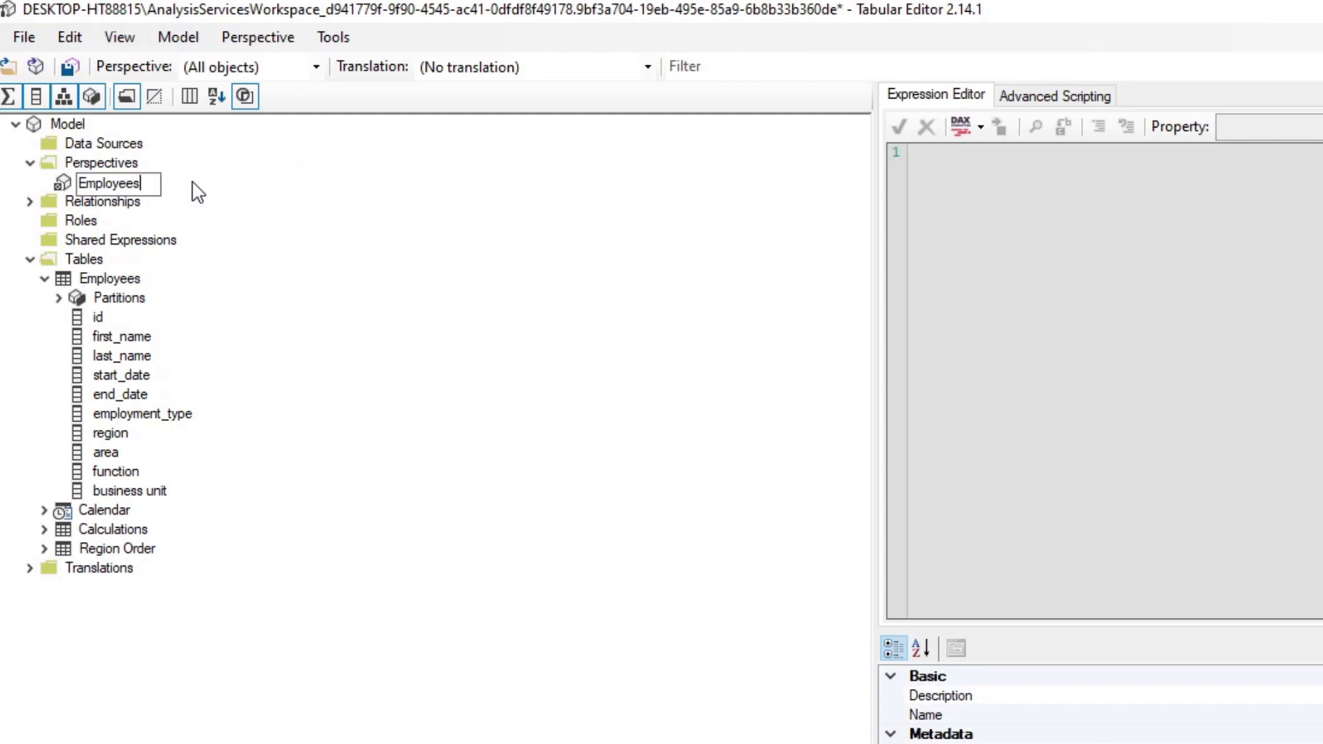
pyautogui.press('Return')
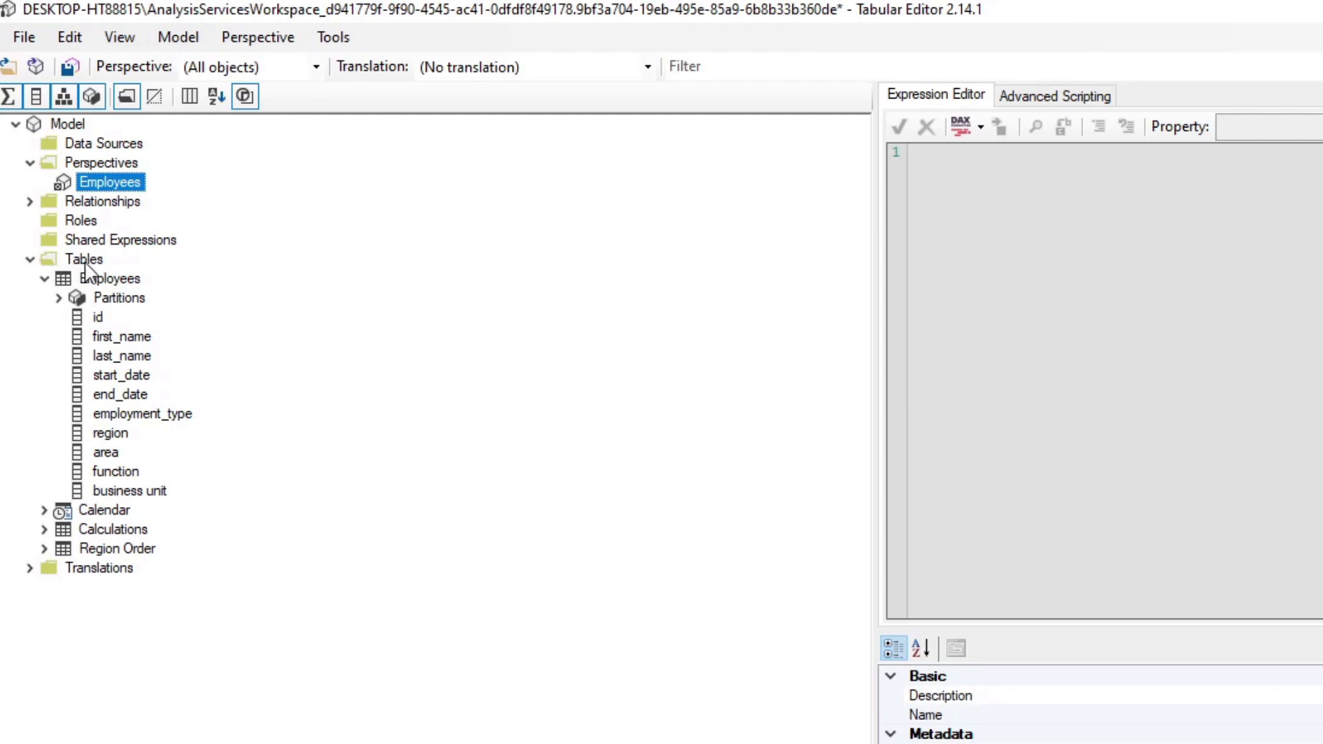
# Show employment_type, region, area, function and business unit in the Employees perspective, then save the model.
pyautogui.click(124, 416)
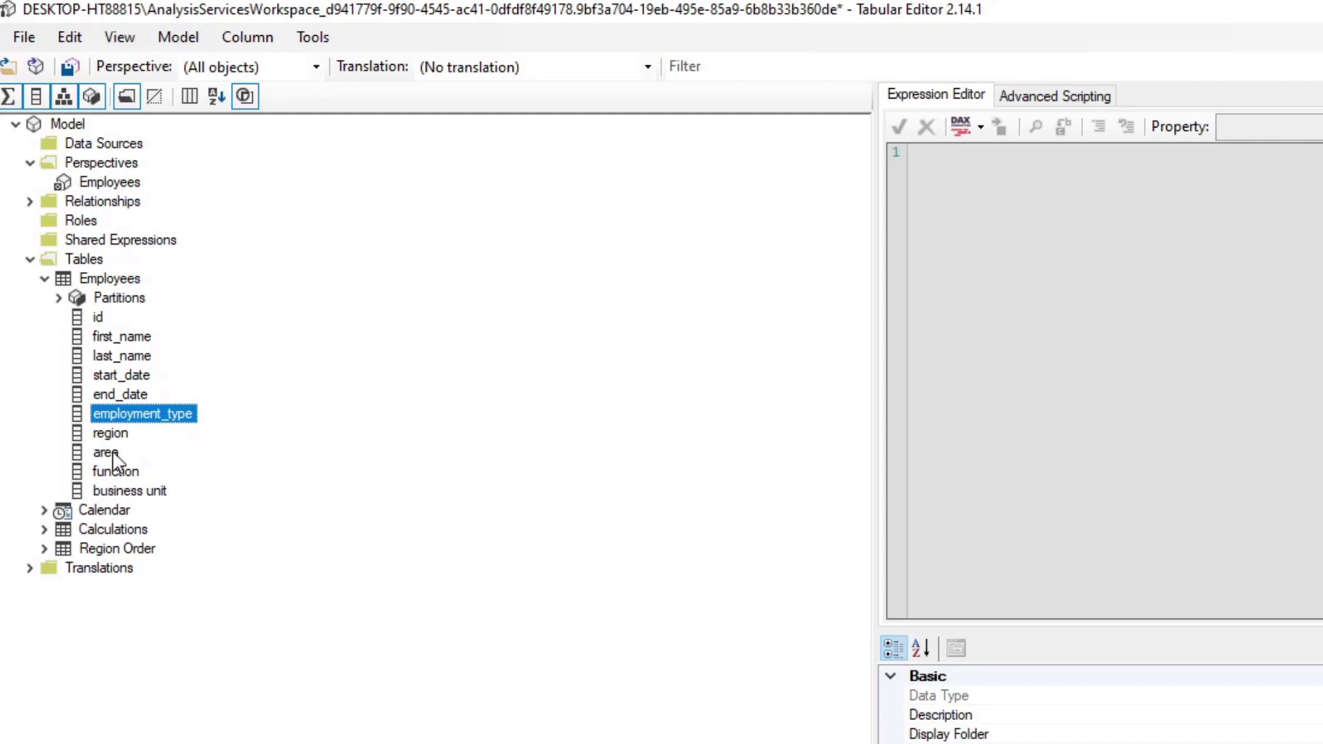
pyautogui.keyDown('shift'); pyautogui.click(111, 434); pyautogui.keyUp('shift')
pyautogui.keyDown('shift'); pyautogui.click(106, 453); pyautogui.keyUp('shift')
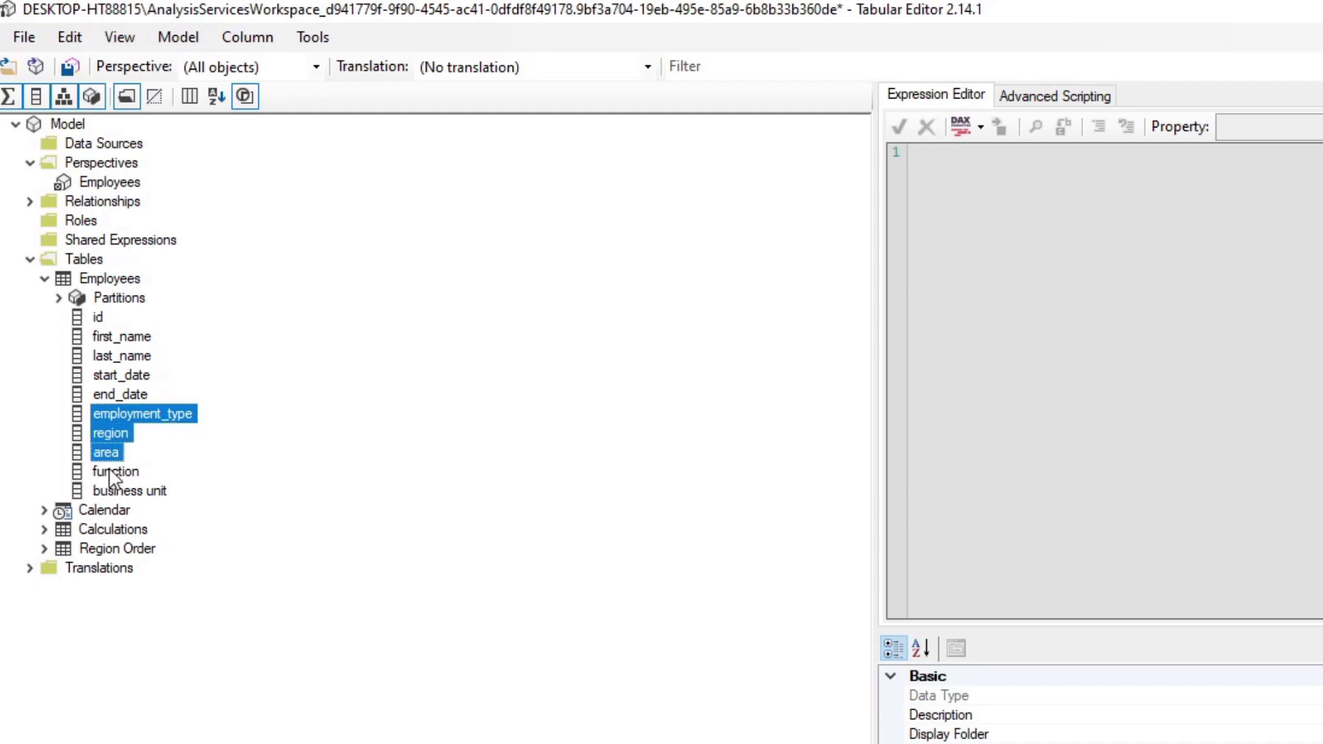
pyautogui.keyDown('shift'); pyautogui.click(115, 472); pyautogui.keyUp('shift')
pyautogui.keyDown('shift'); pyautogui.click(129, 491); pyautogui.keyUp('shift')
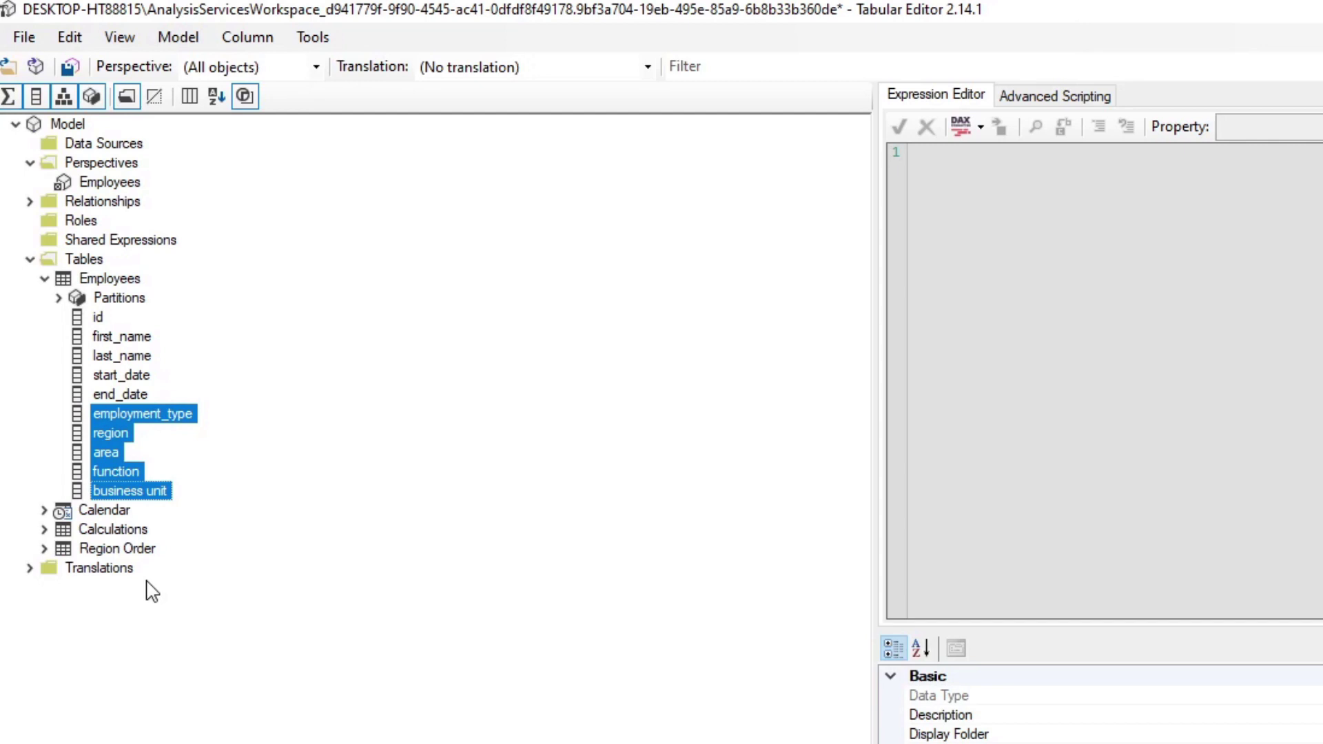
pyautogui.rightClick(110, 434)
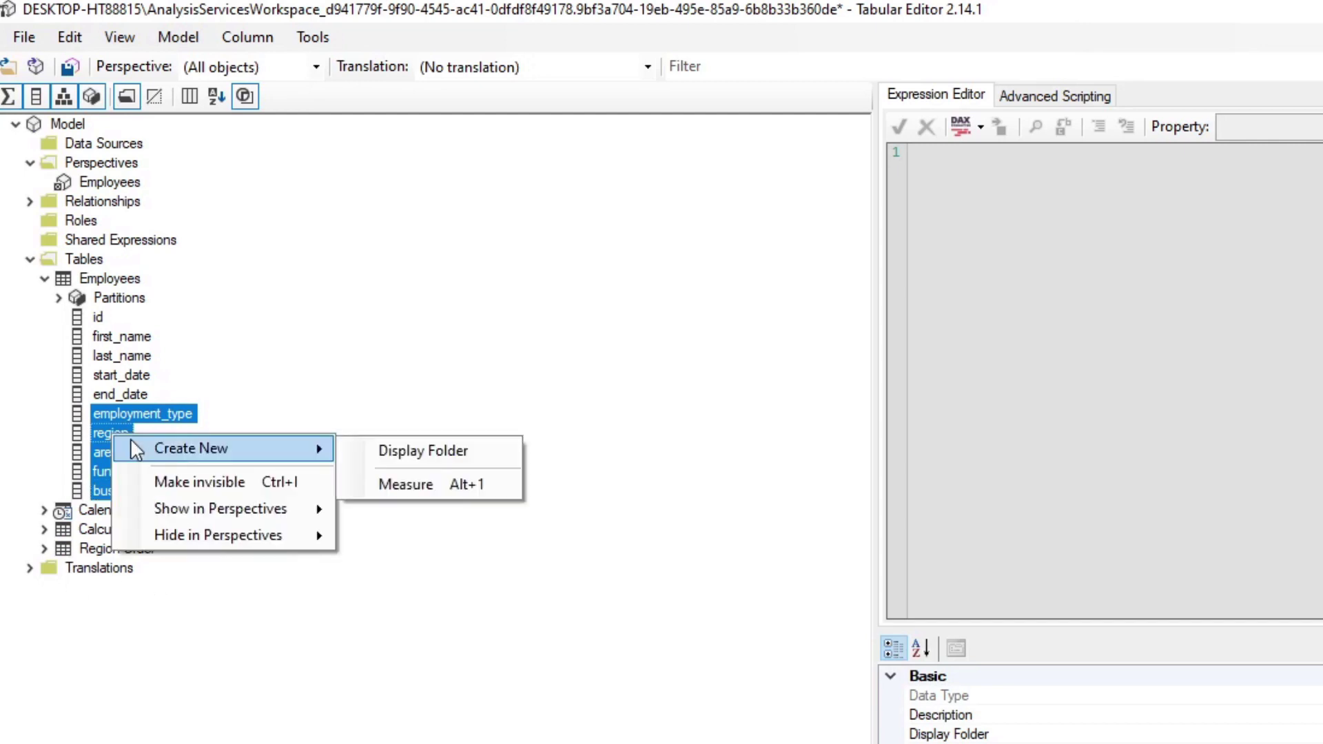
pyautogui.moveTo(222, 510)
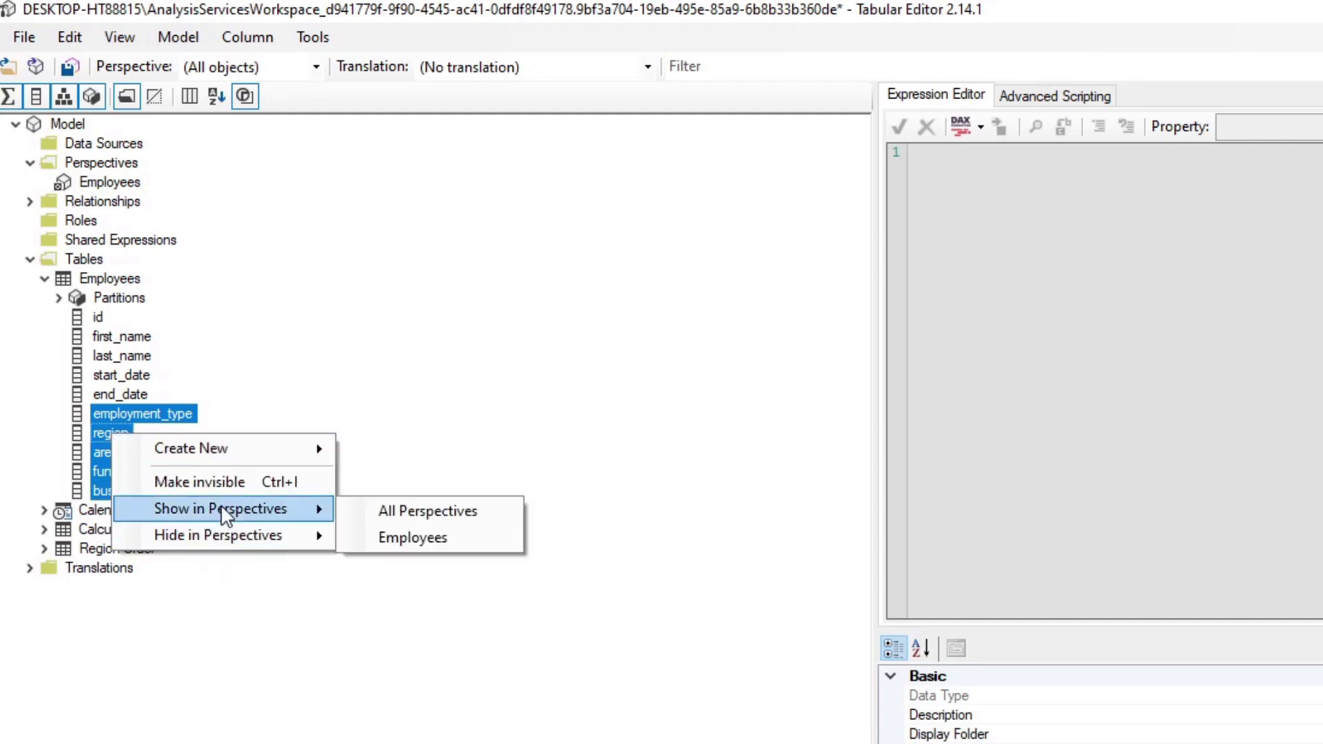
pyautogui.click(406, 522)
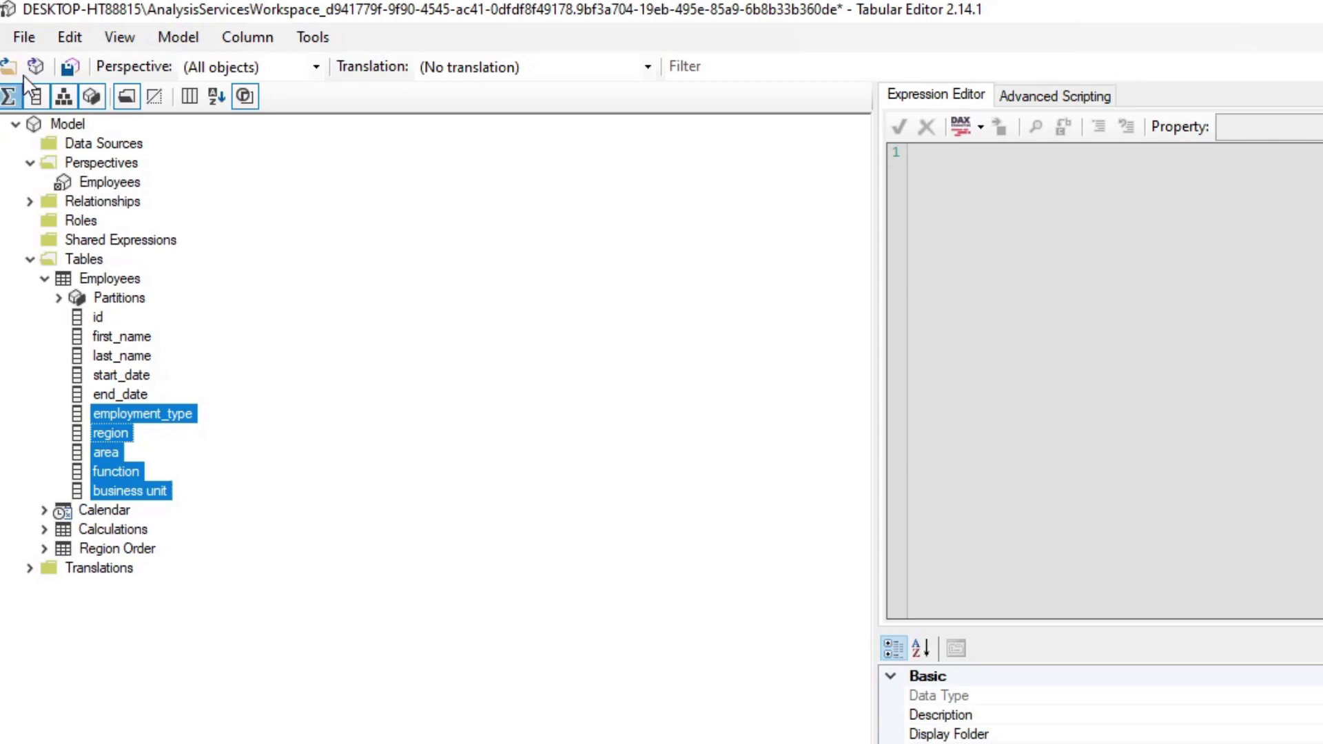
pyautogui.click(24, 37)
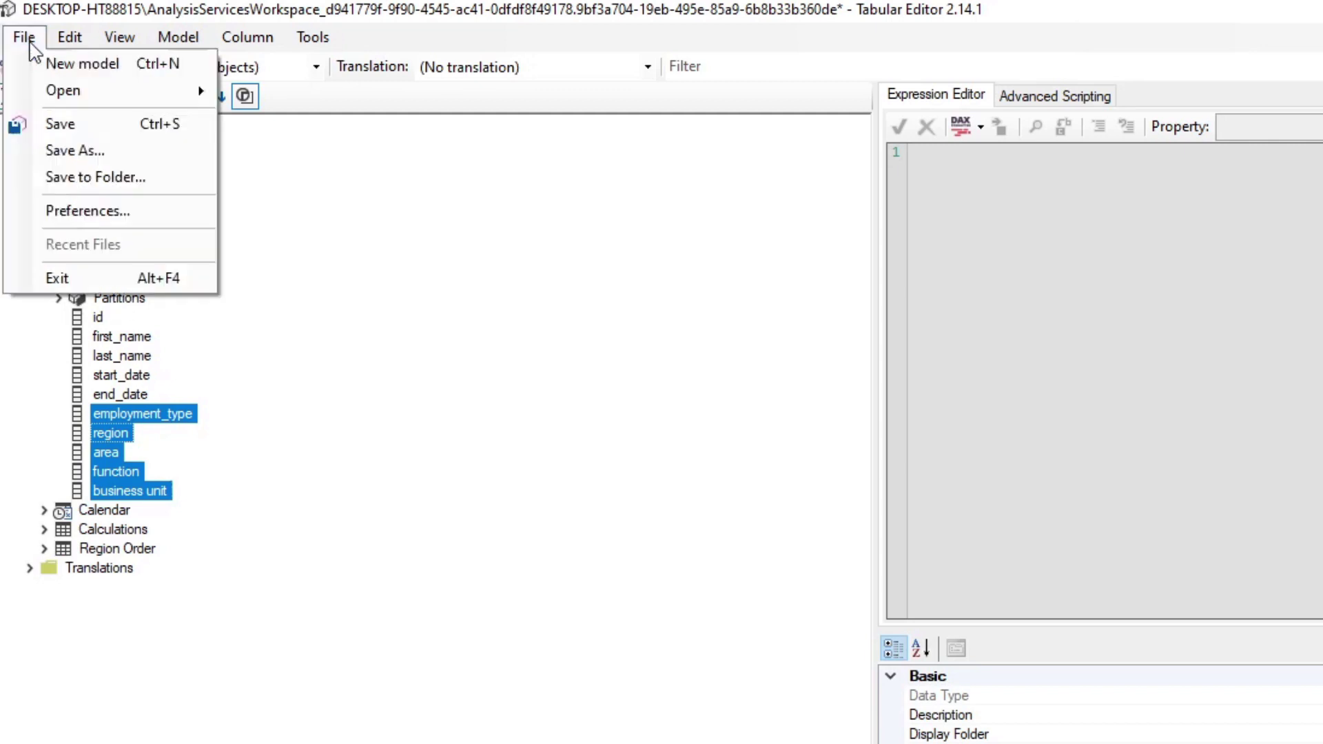
pyautogui.click(109, 131)
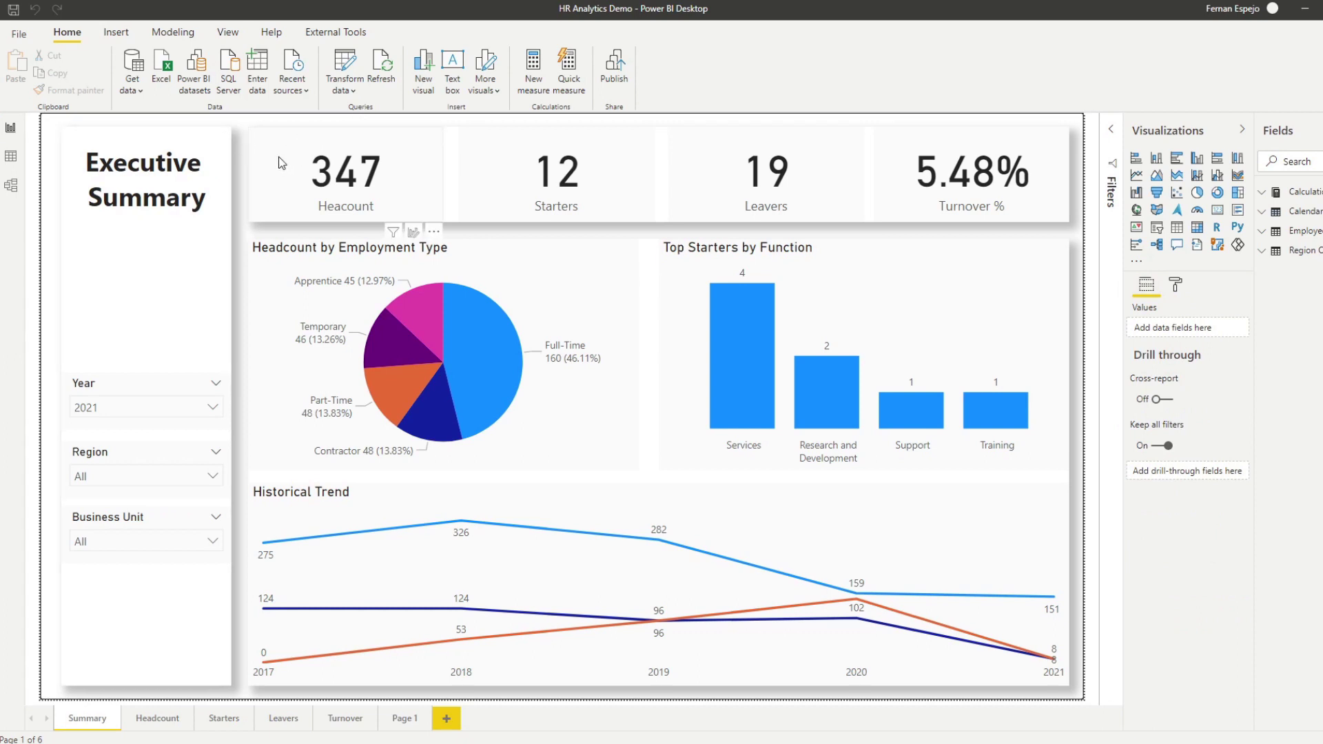
# Set the Personalize visuals report-reader perspective to Employees in page formatting.
pyautogui.click(1192, 285)
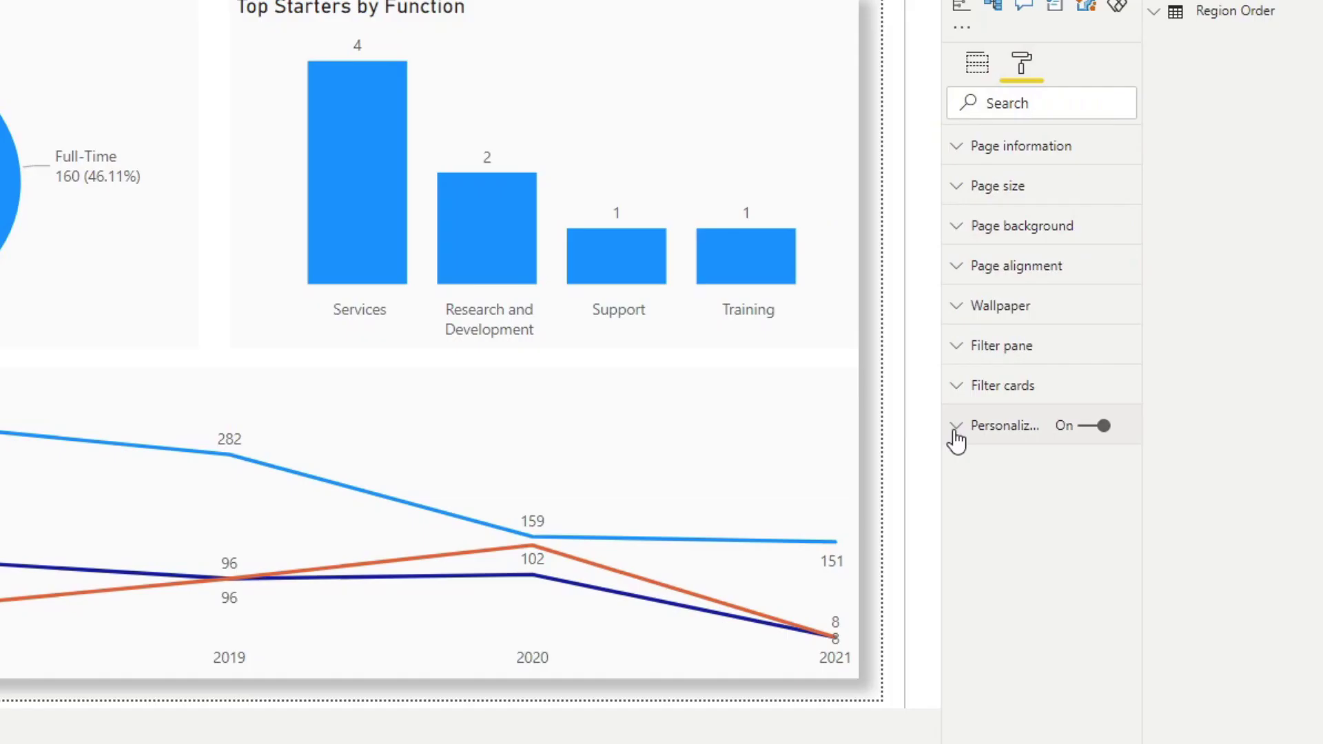
pyautogui.click(1133, 525)
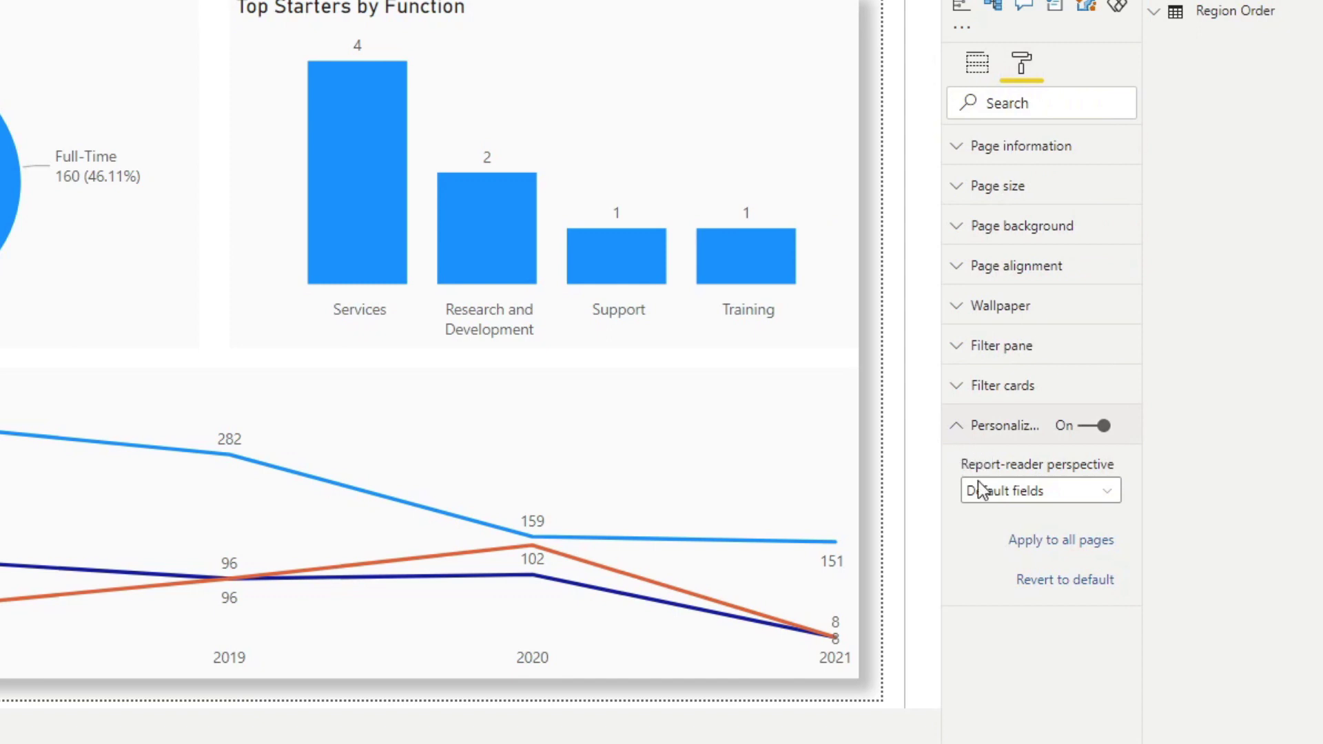
pyautogui.click(1106, 492)
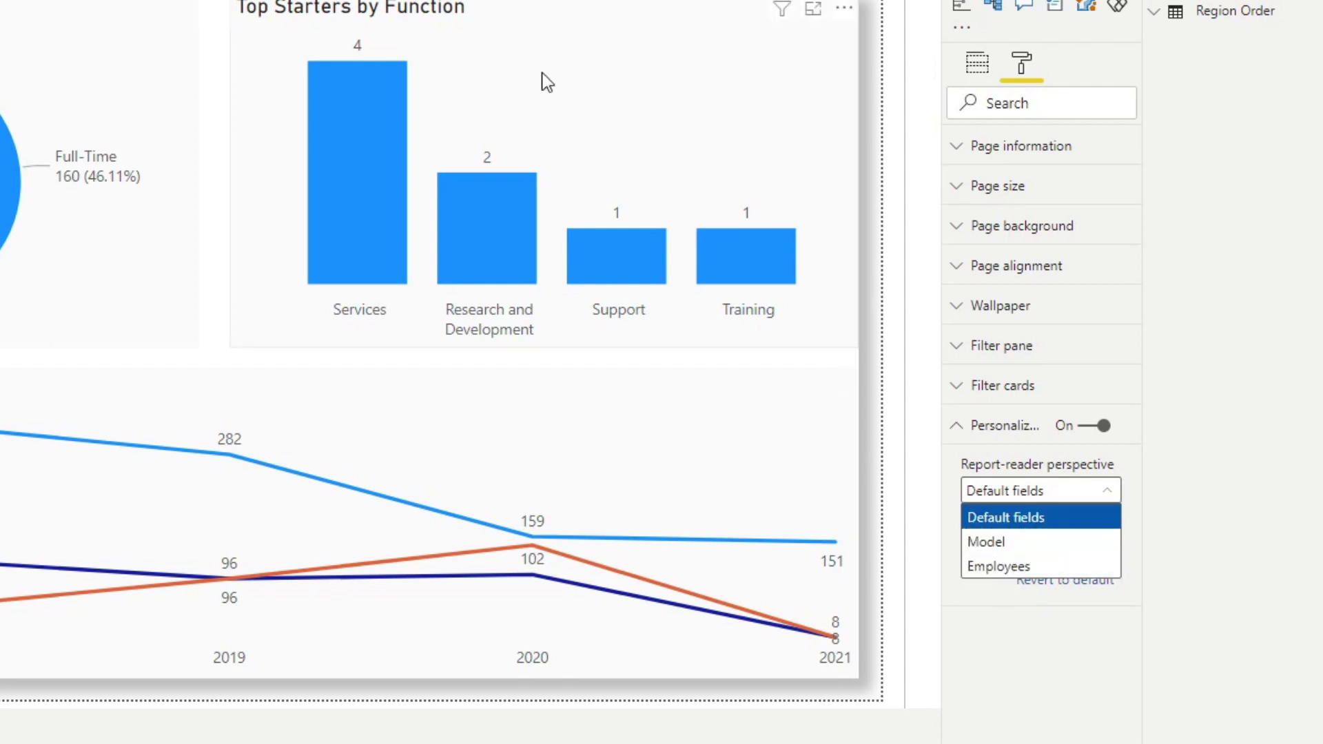
pyautogui.click(993, 567)
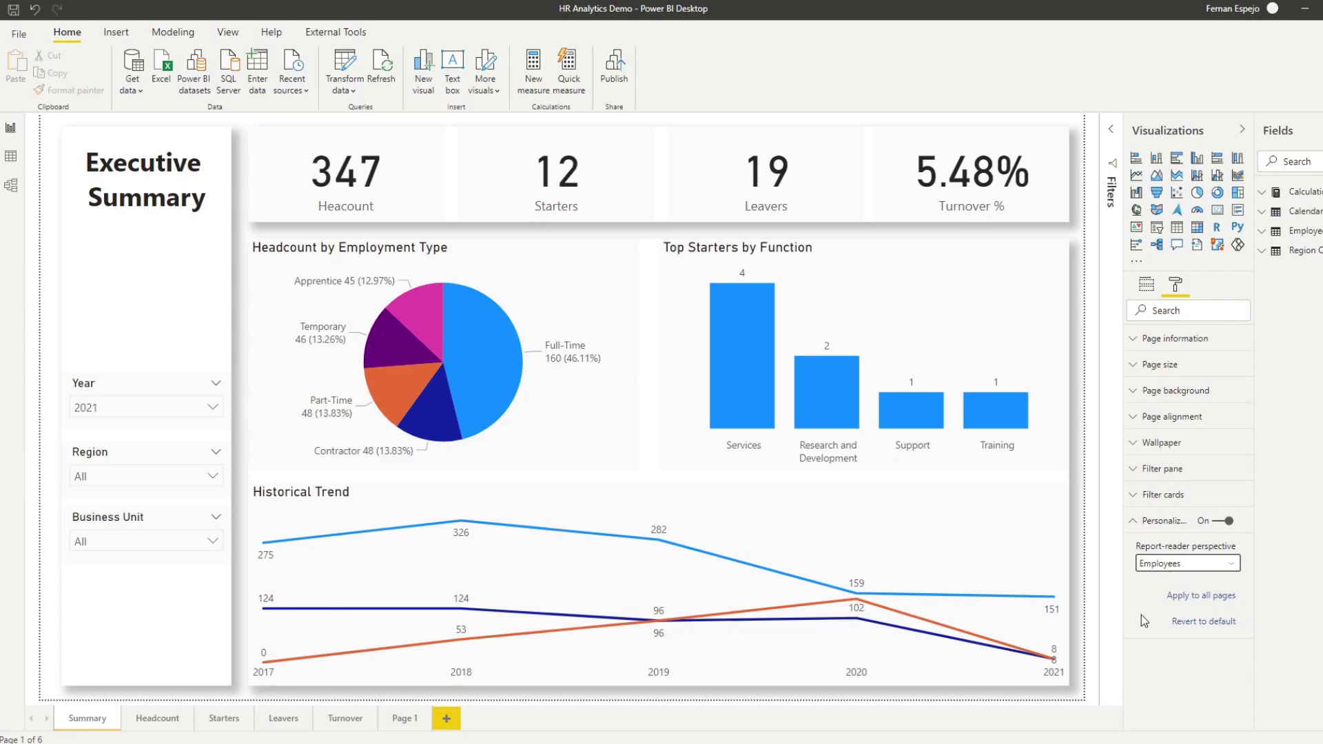
# Save and publish the report to the workspace, replacing the existing dataset.
pyautogui.click(608, 72)
pyautogui.click(762, 401)
pyautogui.click(806, 477)
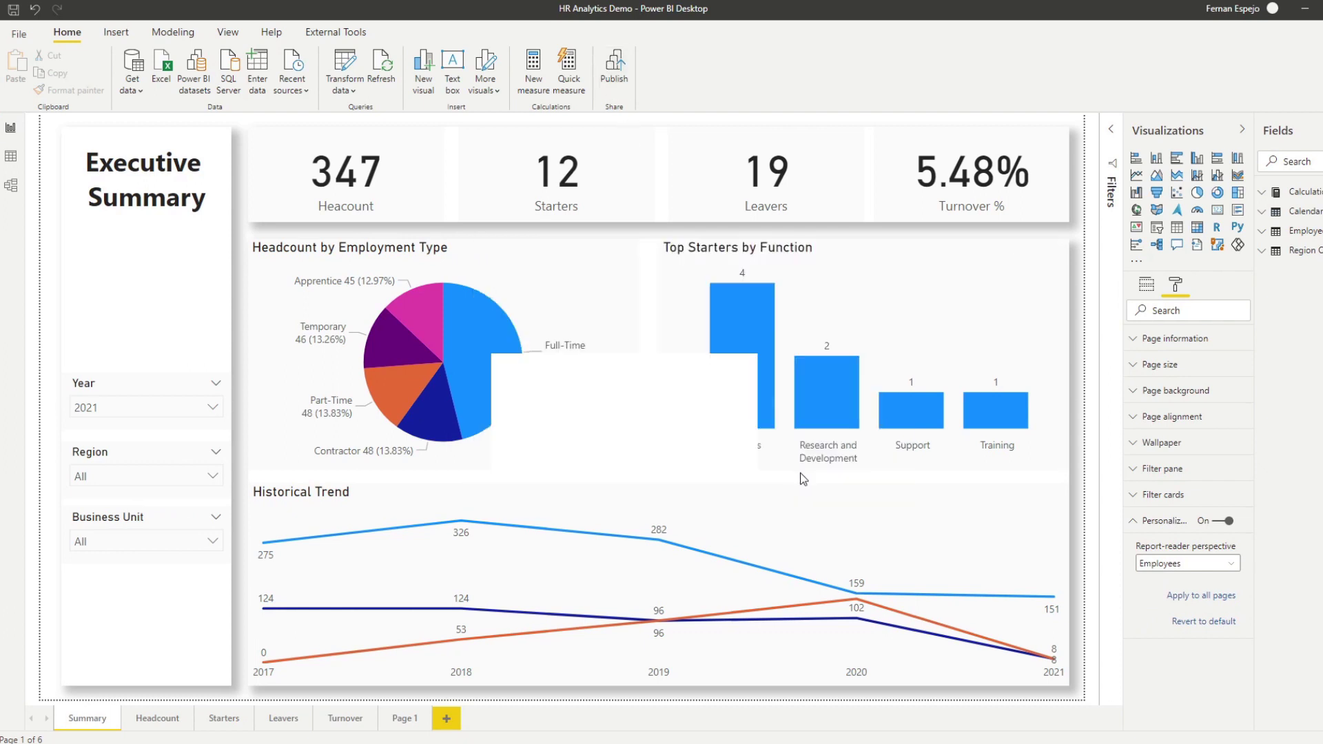
pyautogui.click(760, 453)
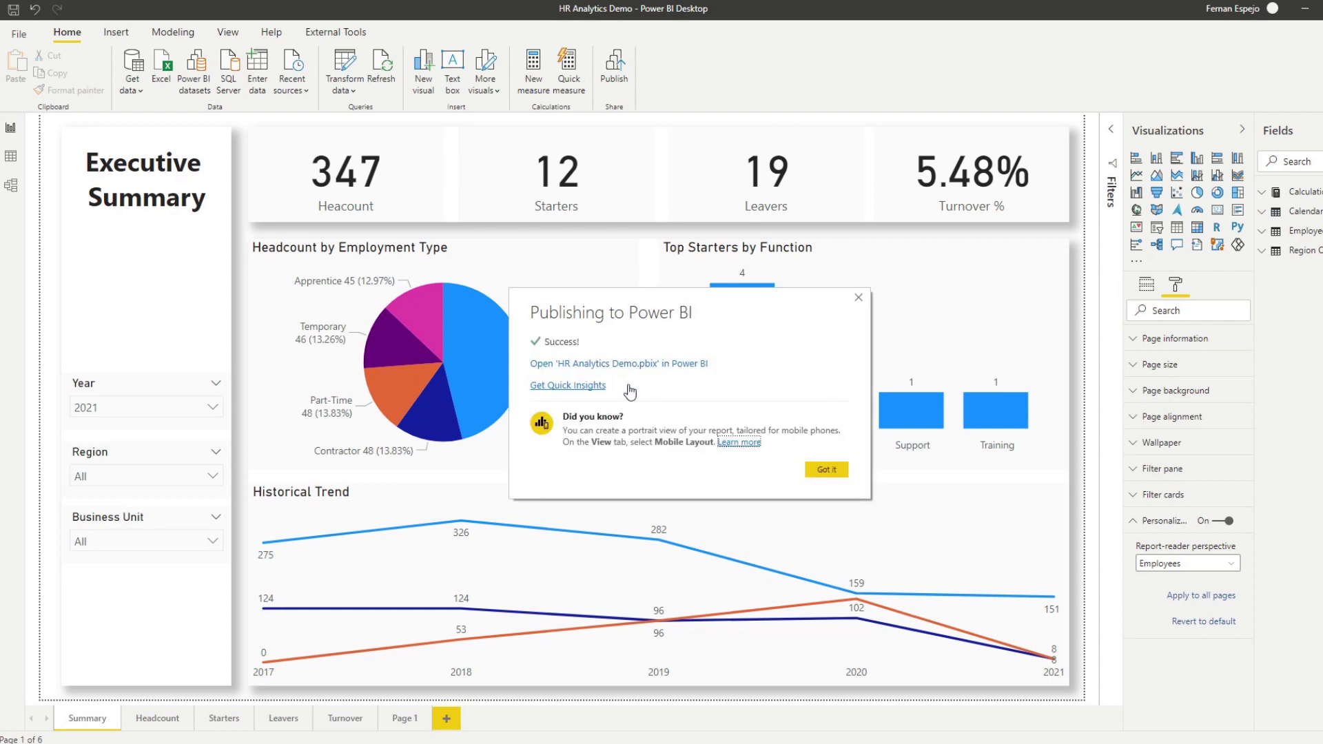
# Open the published report and list the legend fields when personalizing the Headcount by Employment Type pie chart.
pyautogui.click(629, 364)
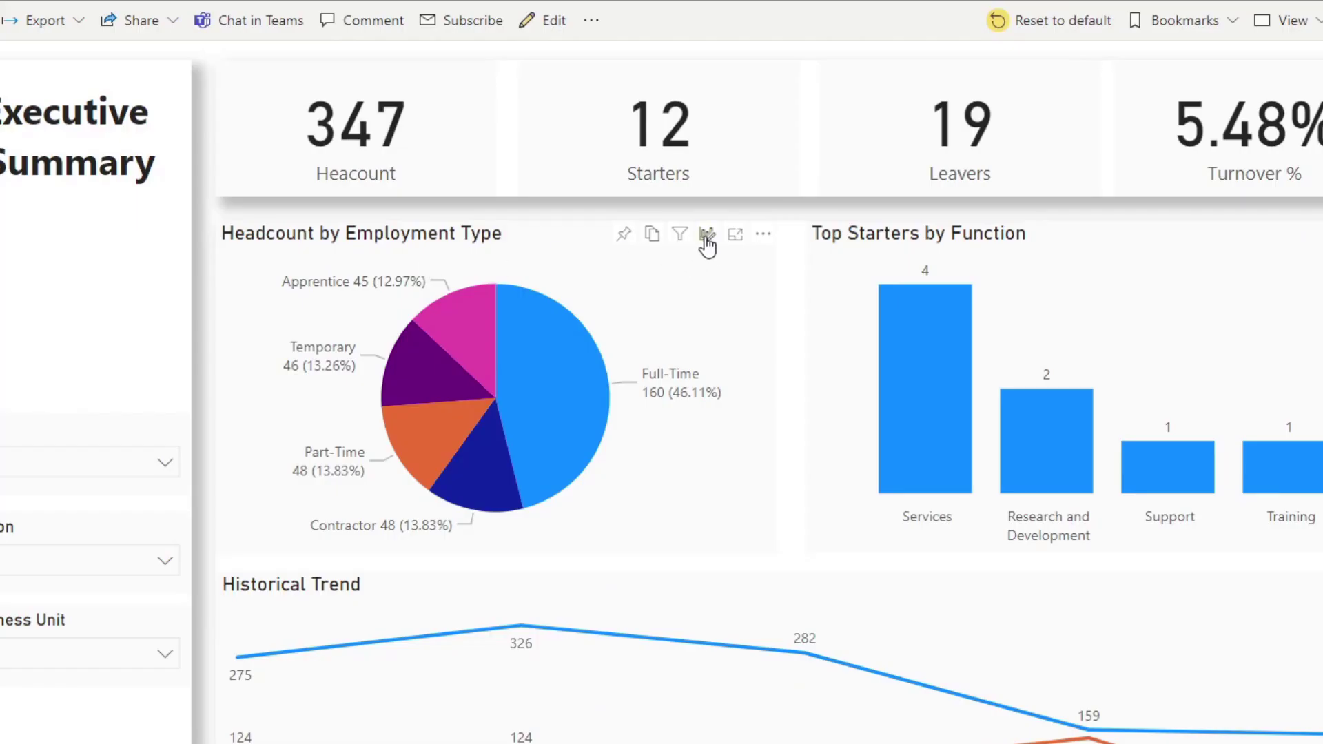
pyautogui.click(865, 277)
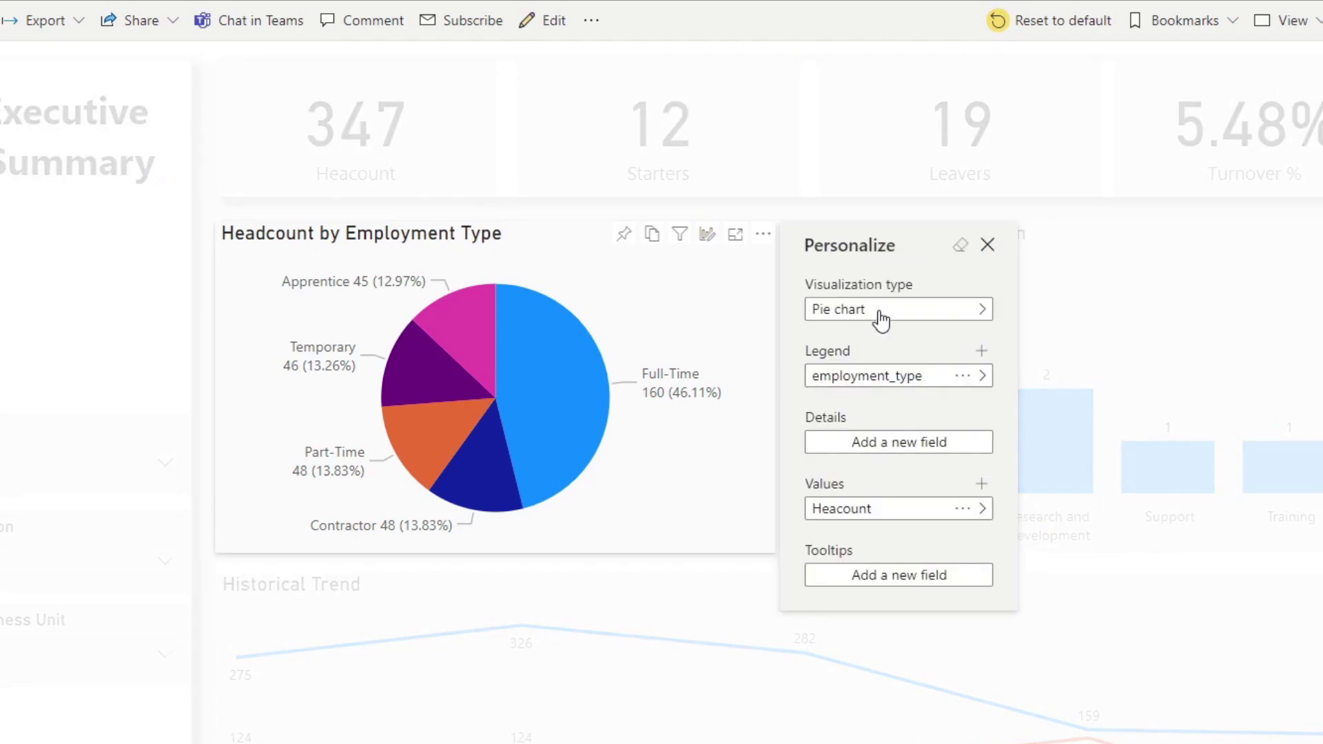
pyautogui.click(869, 377)
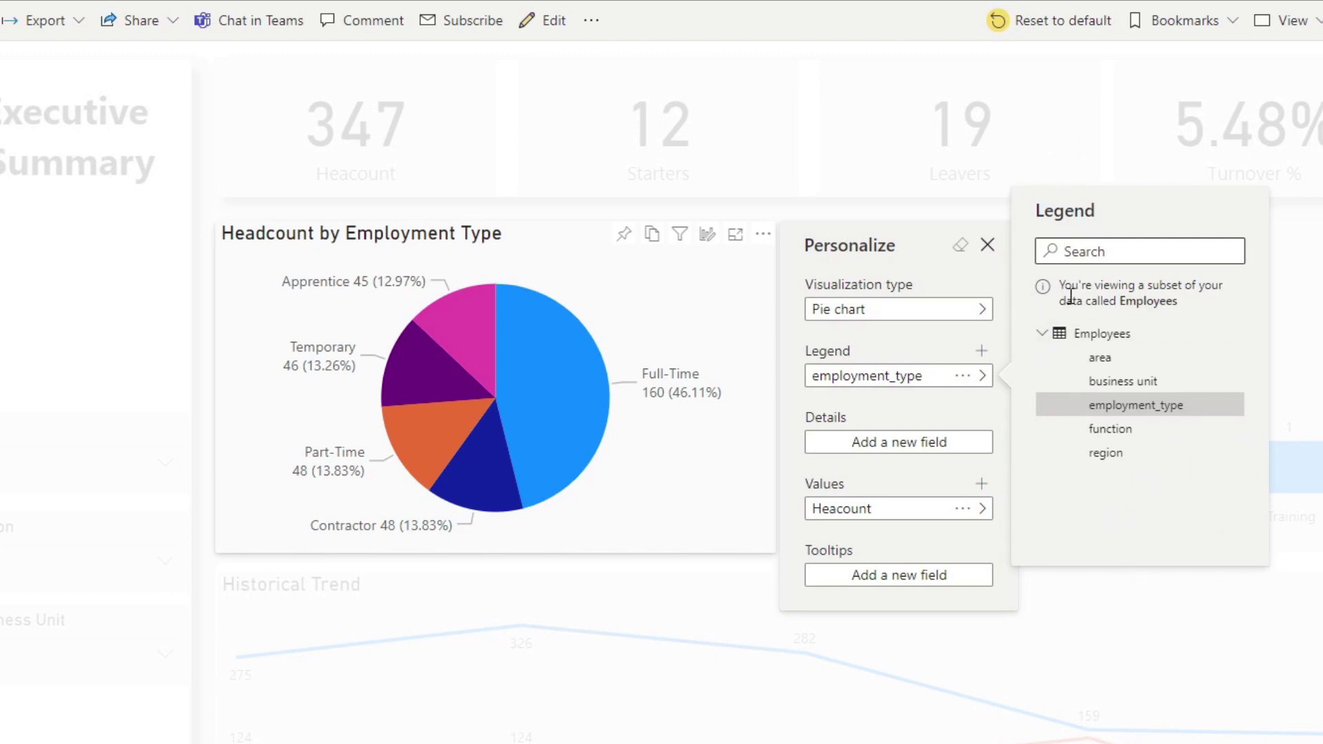
# Highlight the note explaining that only the Employees data subset is available.
pyautogui.moveTo(1086, 286); pyautogui.dragTo(1102, 323)
pyautogui.click(1160, 291)
pyautogui.click(1101, 303)
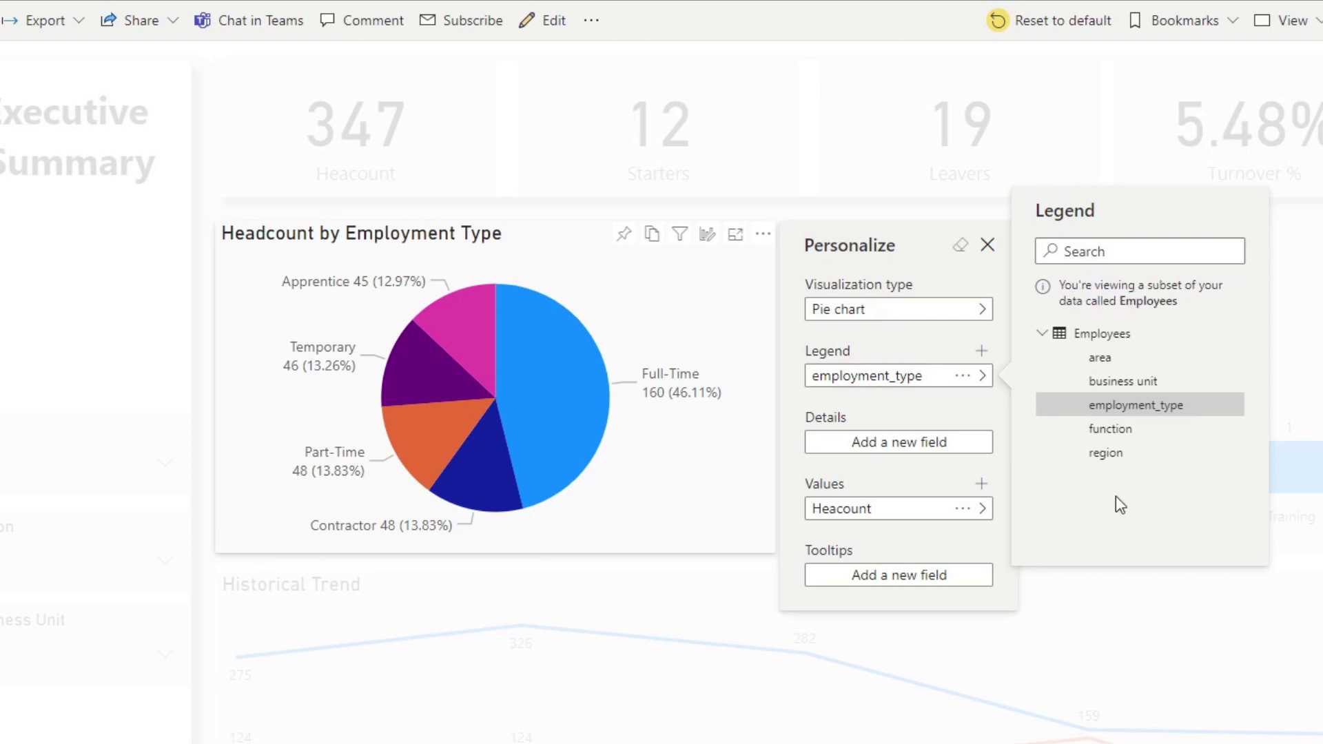